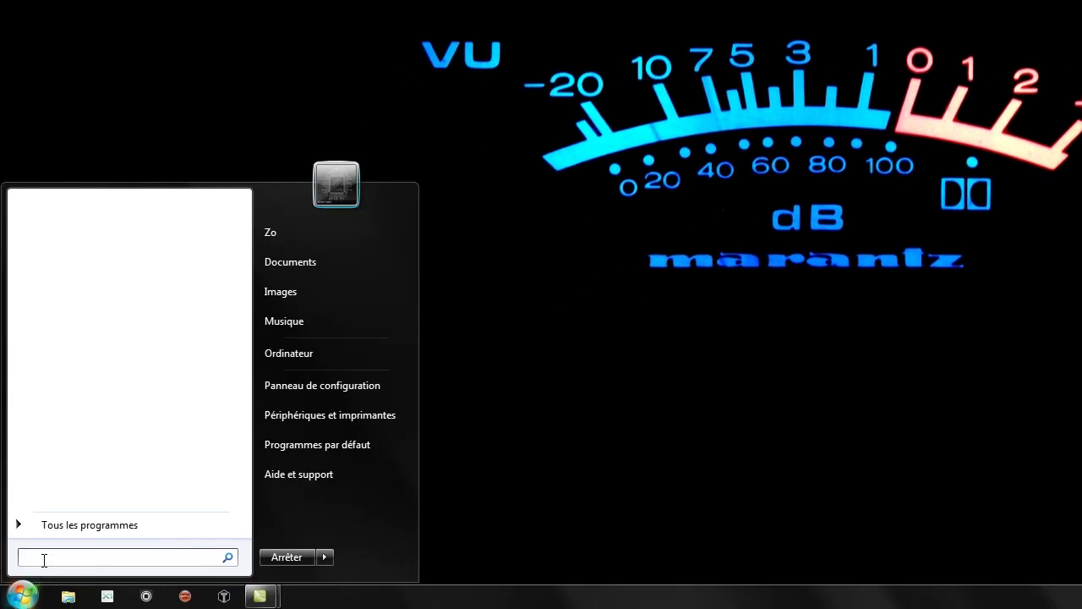
Step: Launch the Registry Editor by searching the Start menu for regedit
type("regedi")
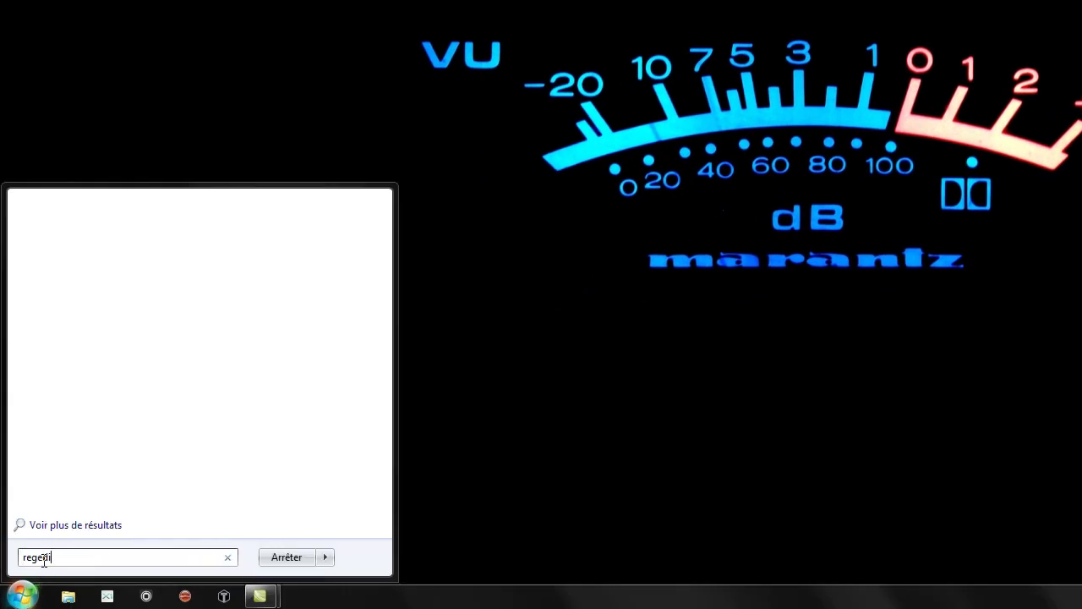
type("t")
left_click(55, 240)
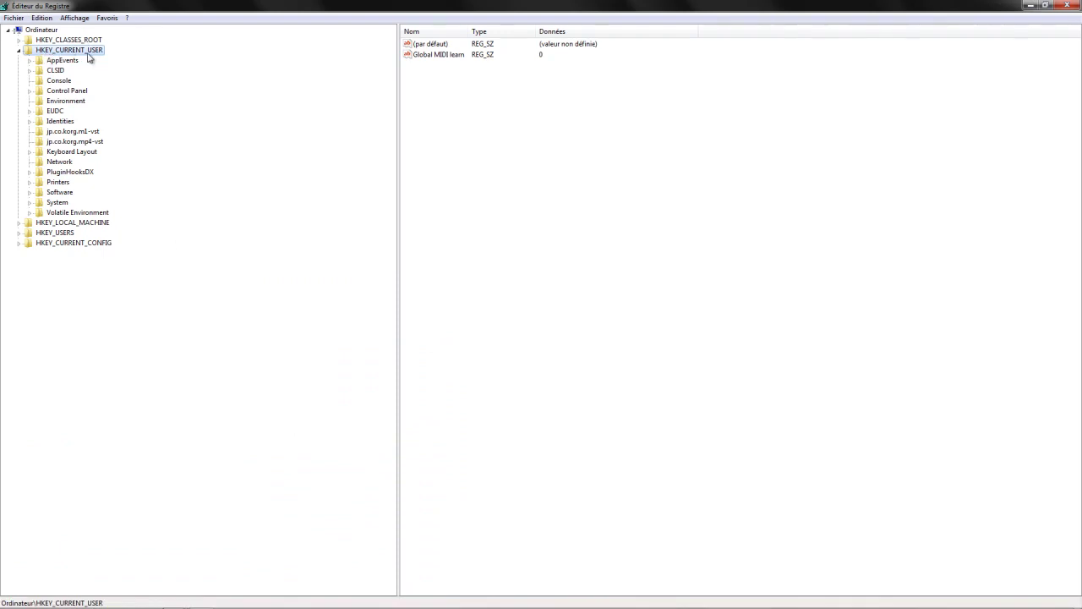
Step: Expand Software > Cakewalk Music Software > SONAR Producer > Cakewalk VST > Inventory to list the plugin DLL keys
double_click(54, 193)
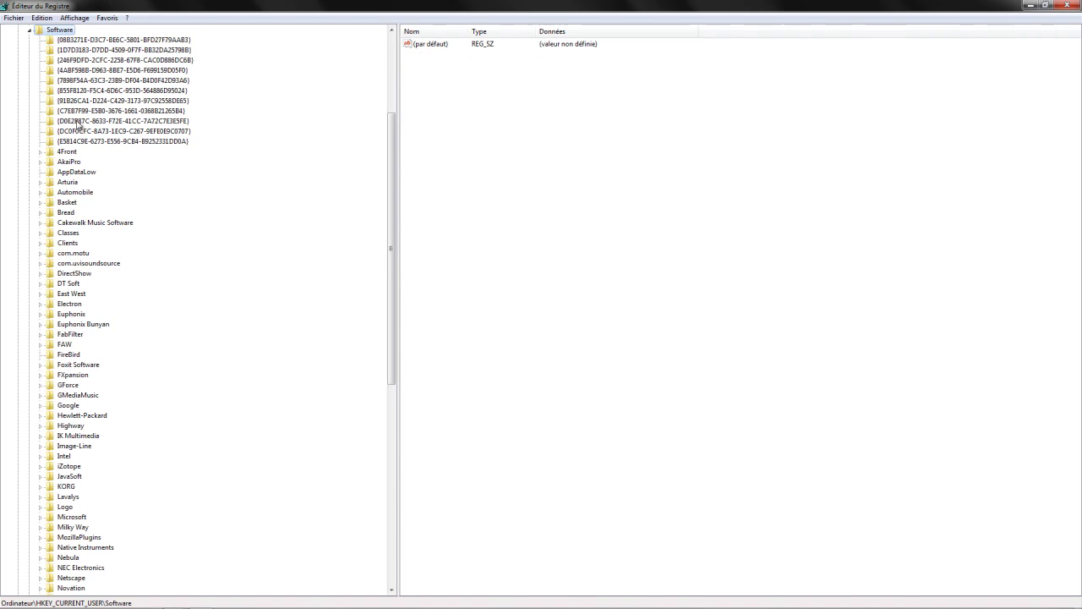
double_click(96, 223)
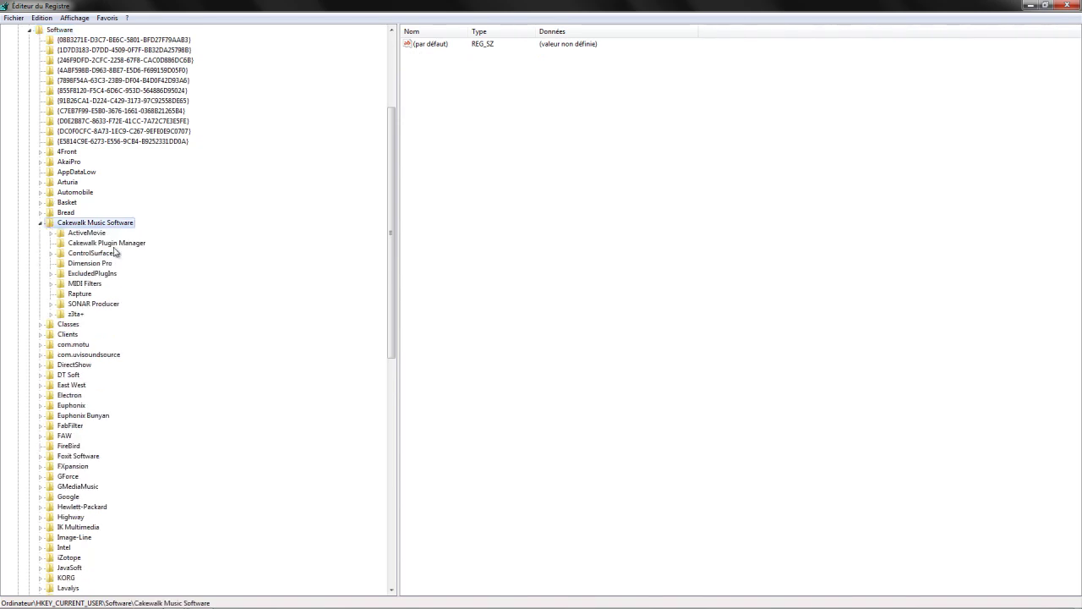
double_click(94, 304)
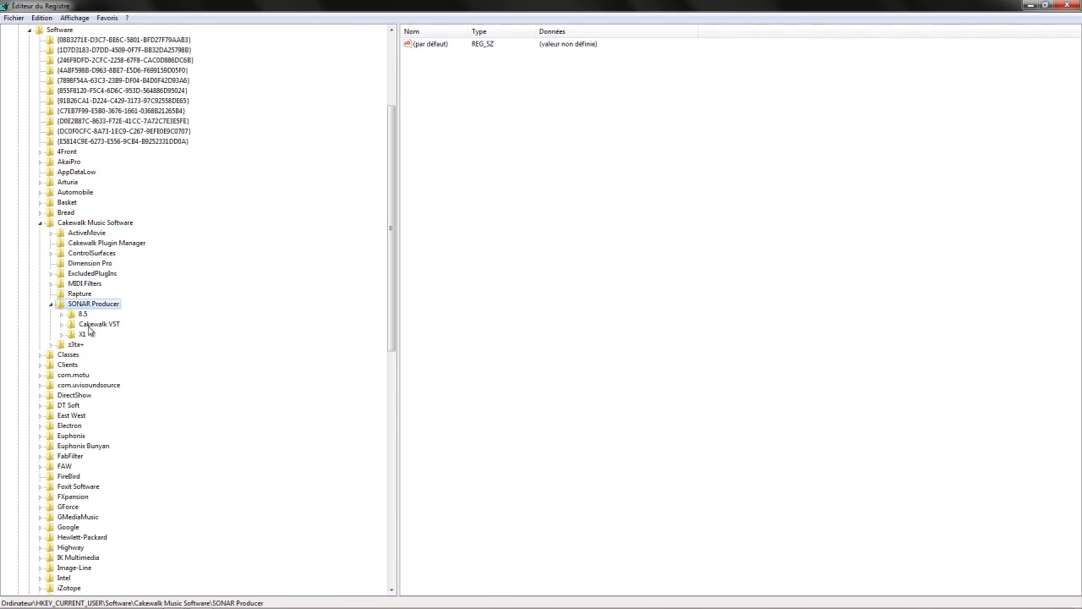
double_click(93, 325)
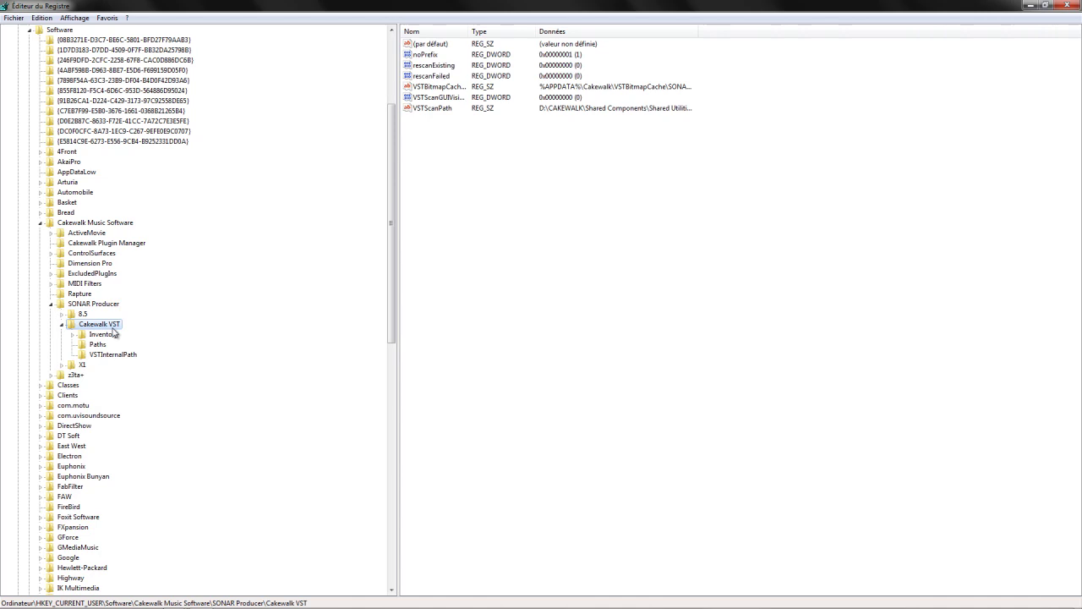
double_click(101, 336)
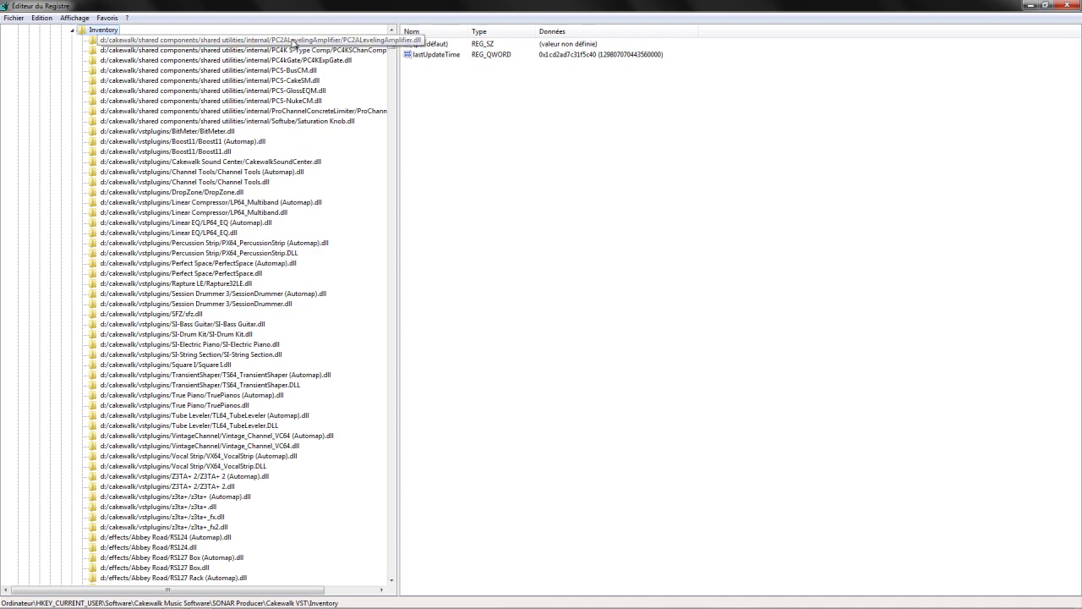
Step: Change the PC2ALevelingAmplifier key's FullName data from 'PC2A Leveler' to 'LA2A'
left_click(288, 41)
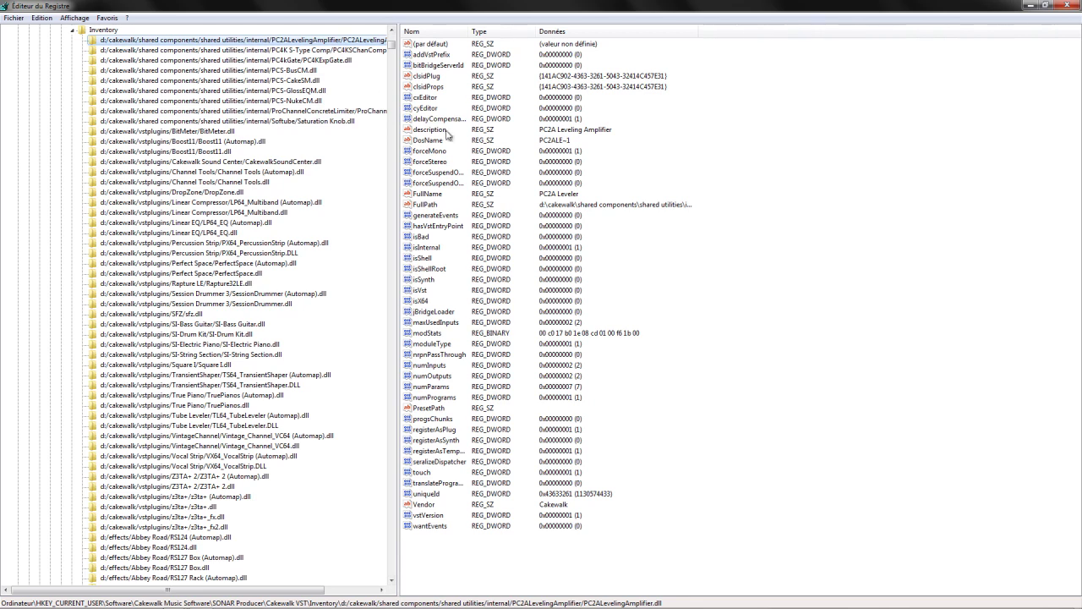
left_click(427, 195)
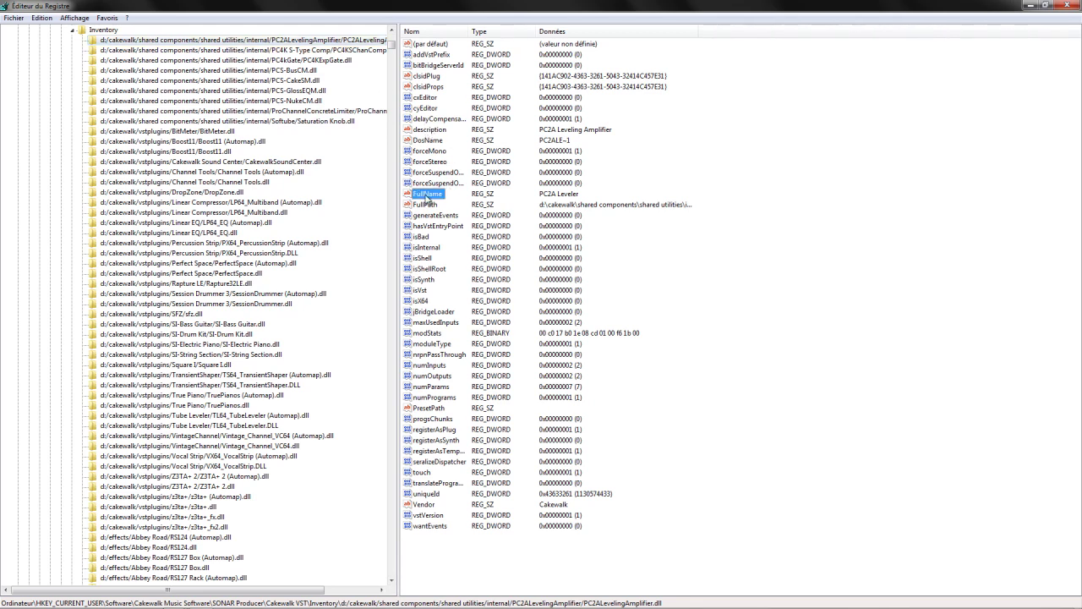
right_click(427, 197)
left_click(454, 208)
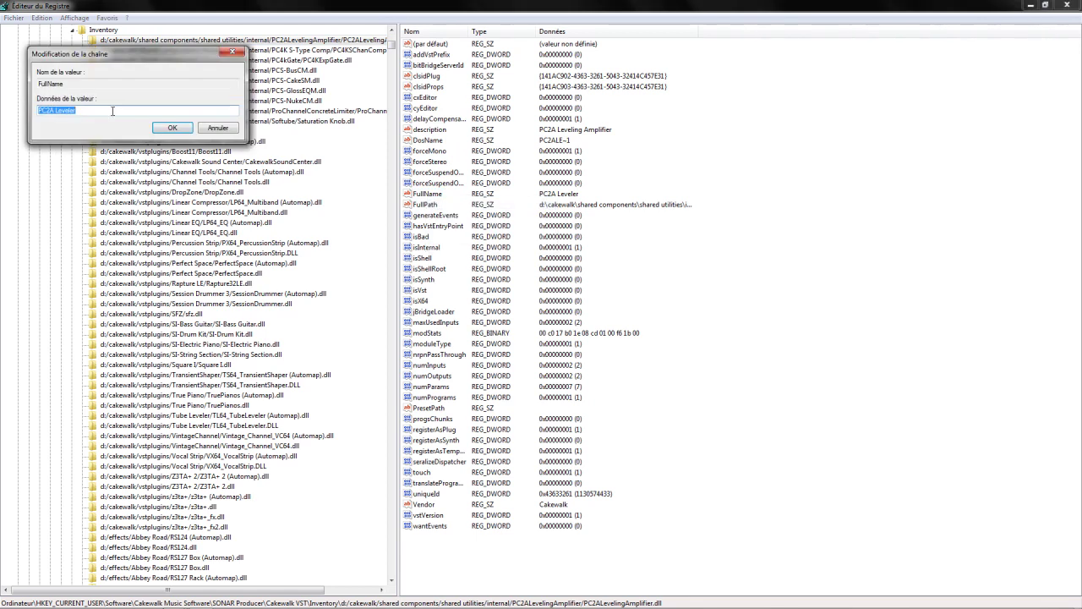
type("LA2A")
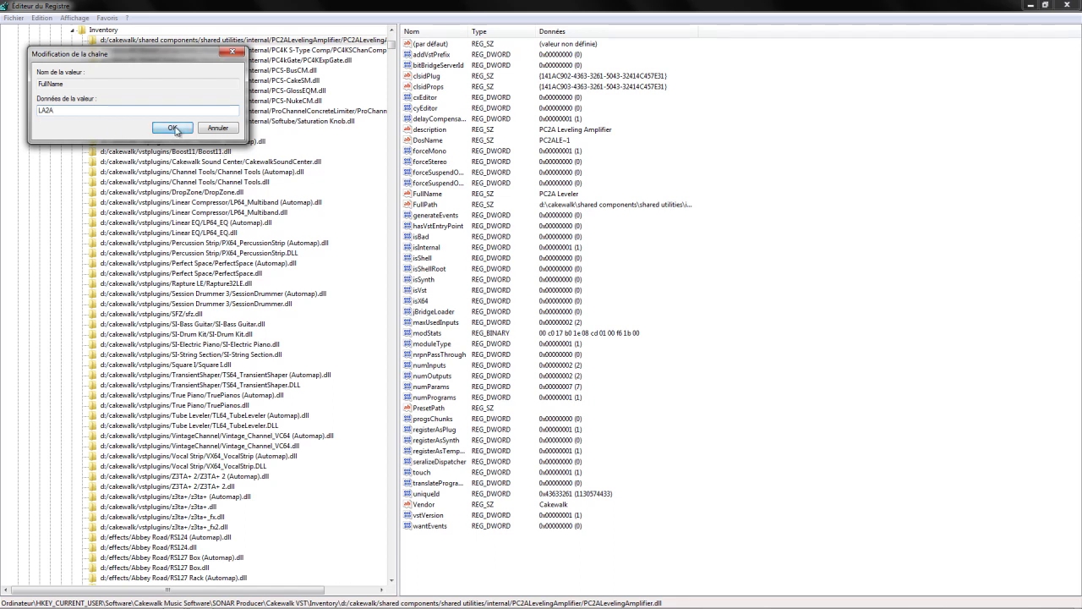
left_click(173, 128)
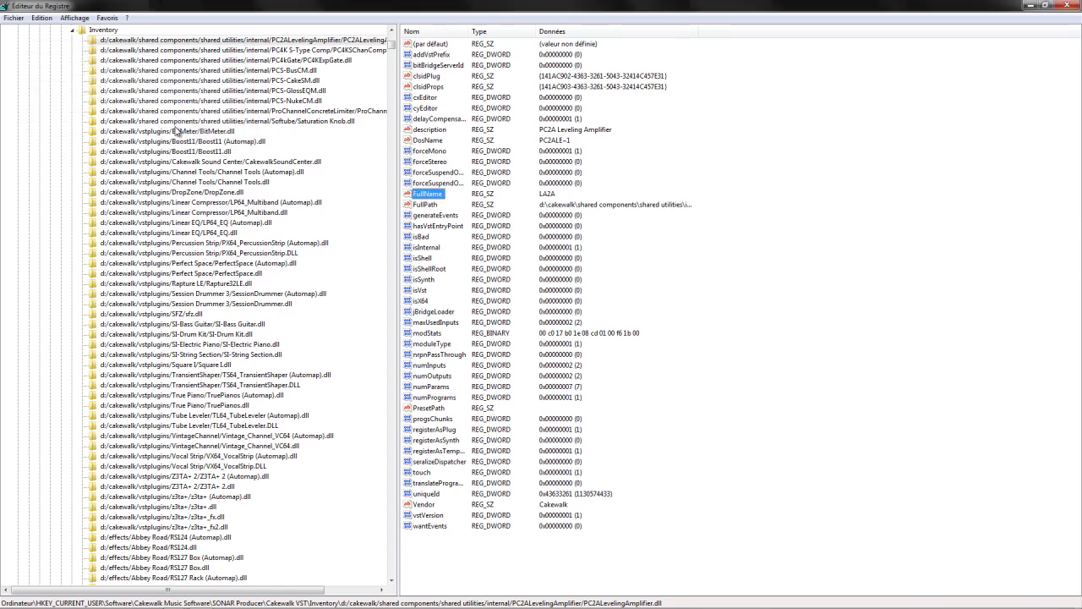
Step: Change the PC4K S-Type Comp key's FullName data to 'SSL Chan Comp'
left_click(266, 51)
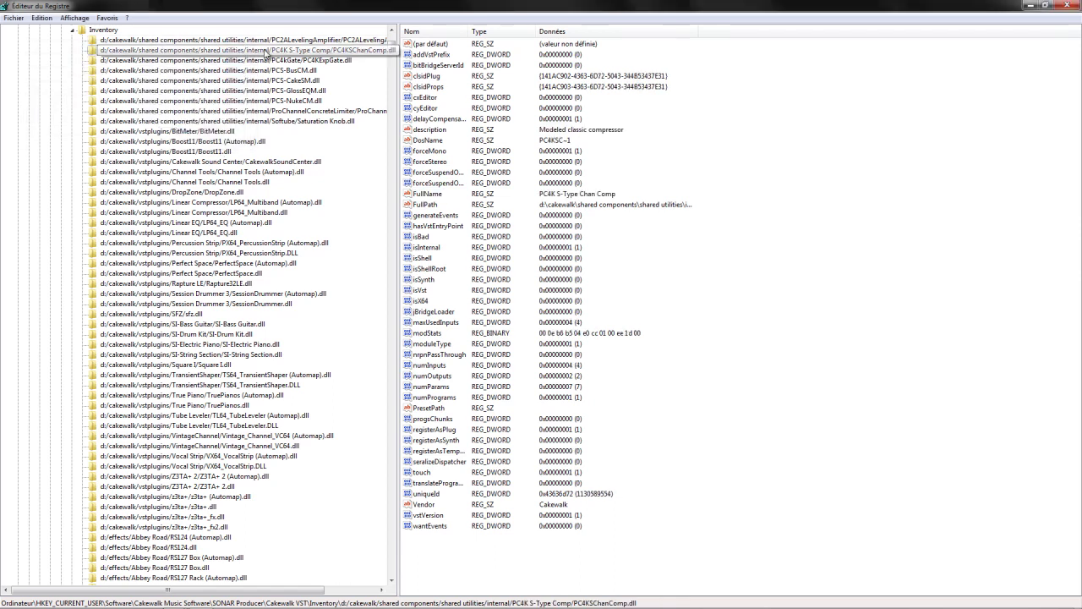
left_click(425, 195)
right_click(425, 196)
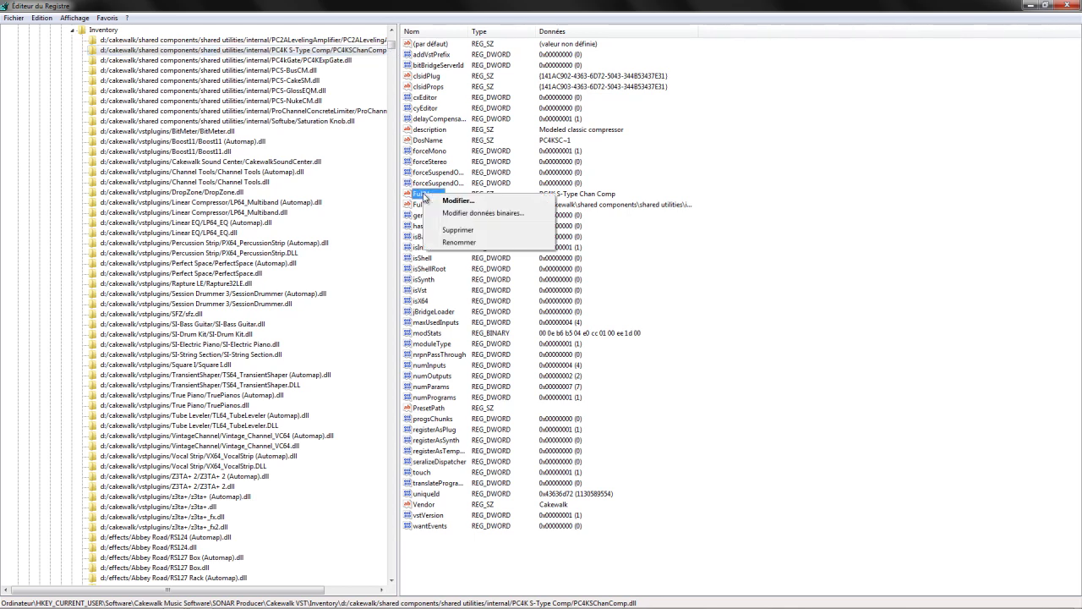
left_click(453, 206)
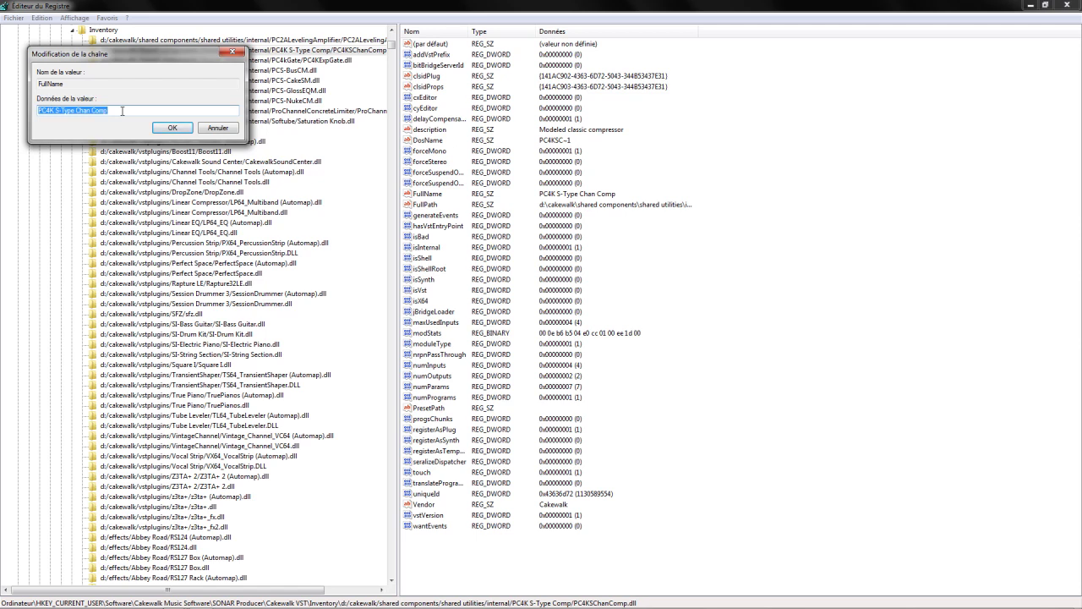
type("SSL")
key("Return")
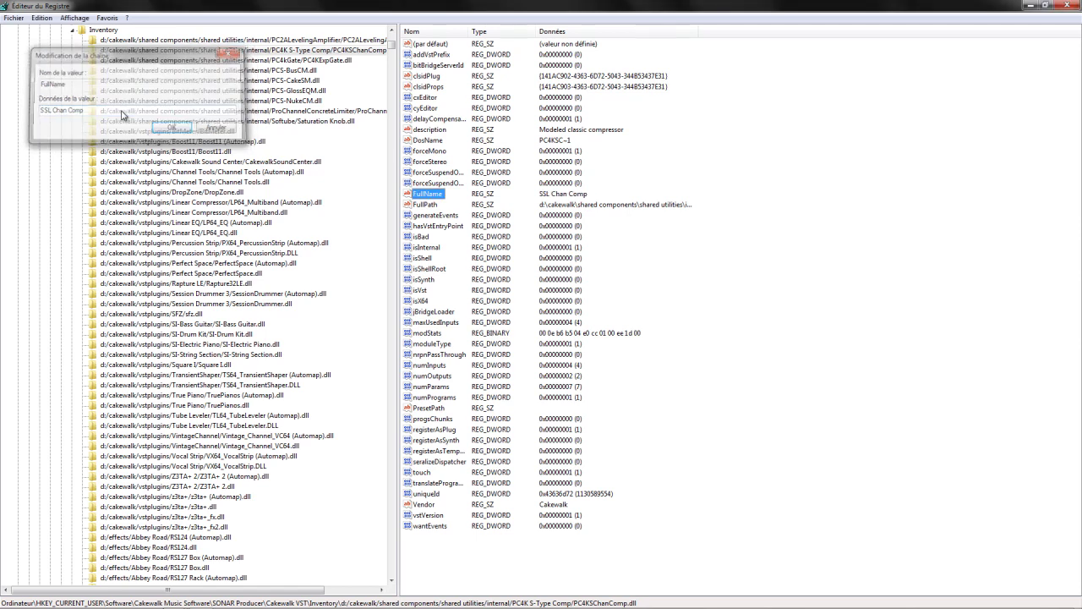
Step: Change the PC4kGate FullName from 'PC4K Exp / Gate' to 'SSL Gate' with corrected spacing
left_click(283, 60)
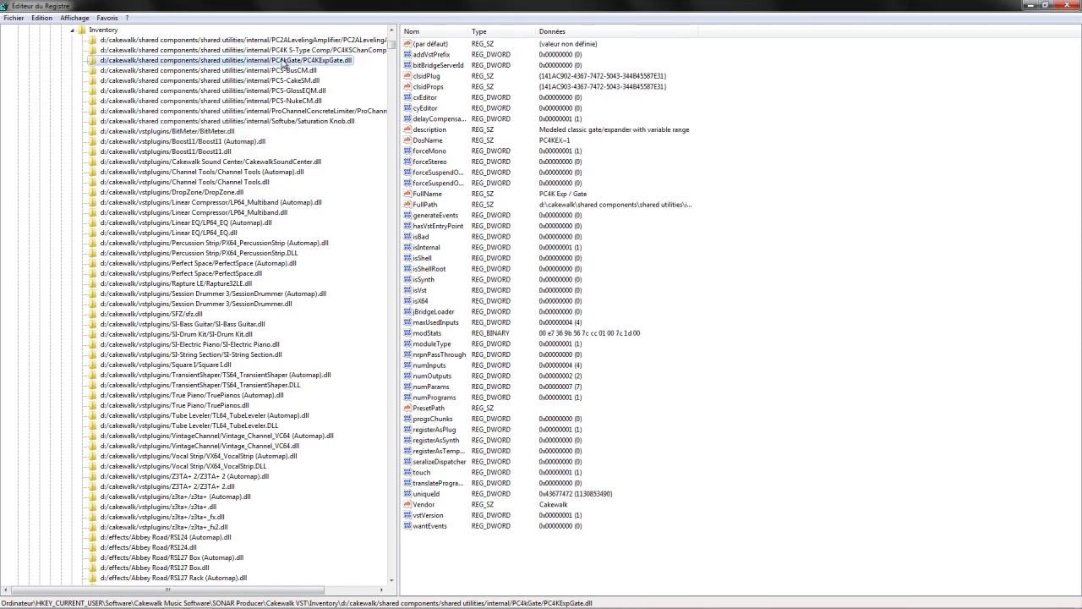
left_click(427, 195)
right_click(427, 196)
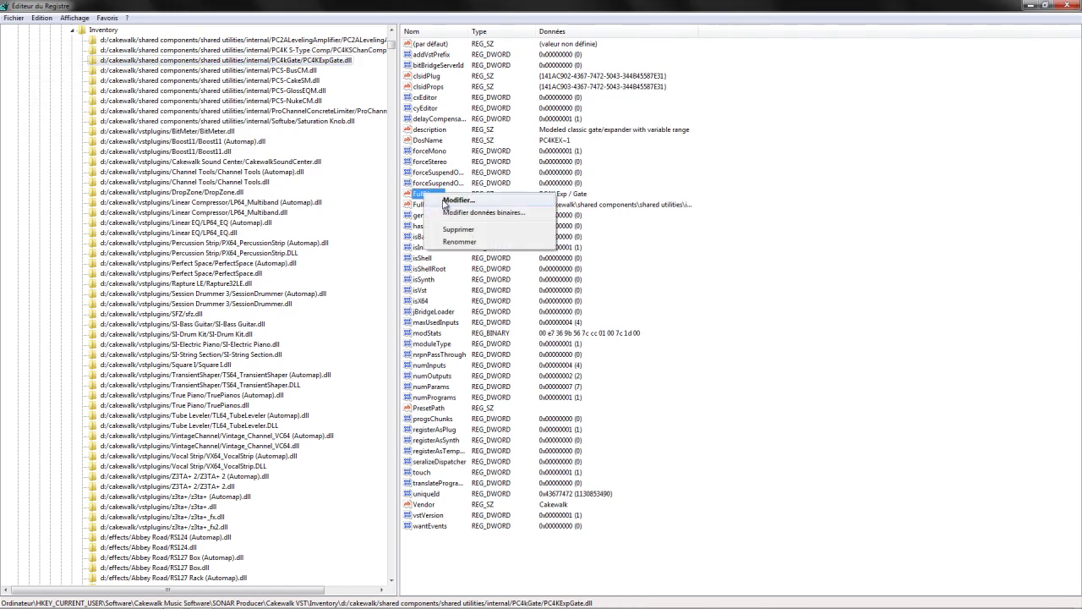
left_click(444, 204)
left_click_drag(70, 110, 38, 110)
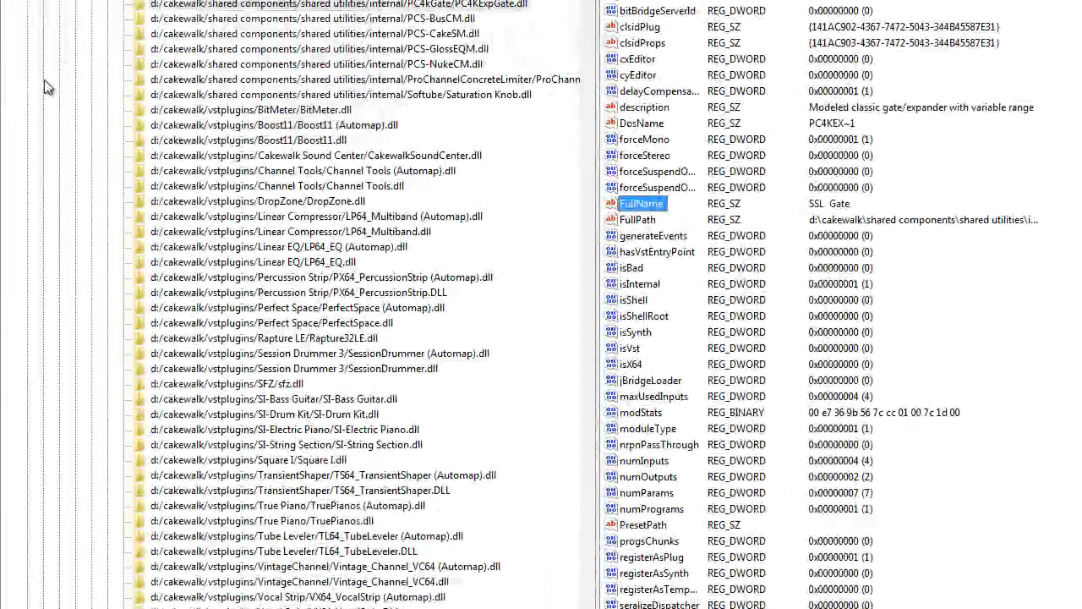
right_click(659, 211)
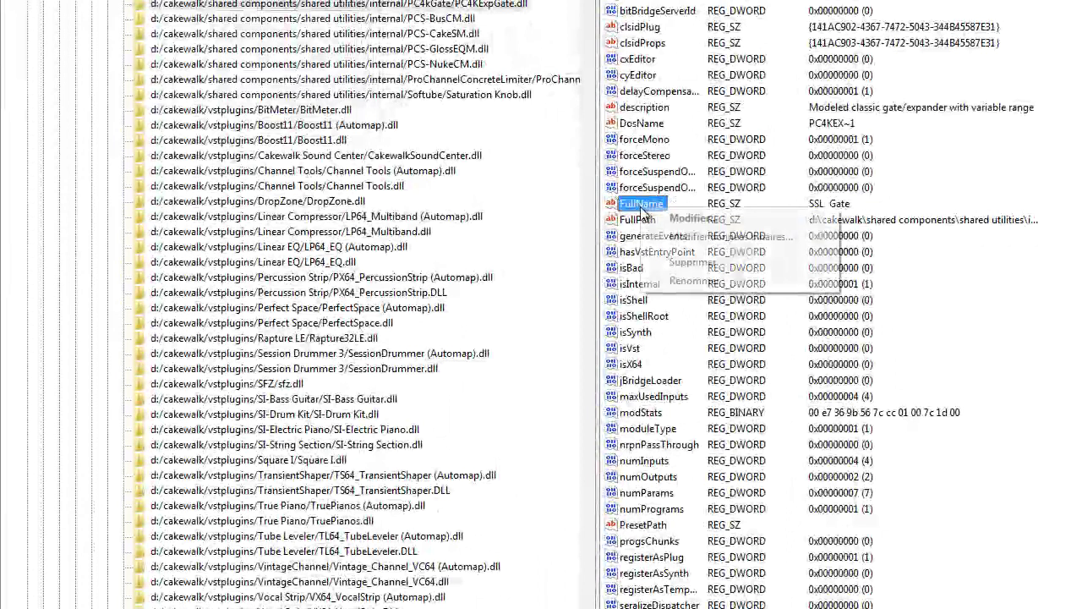
left_click(687, 219)
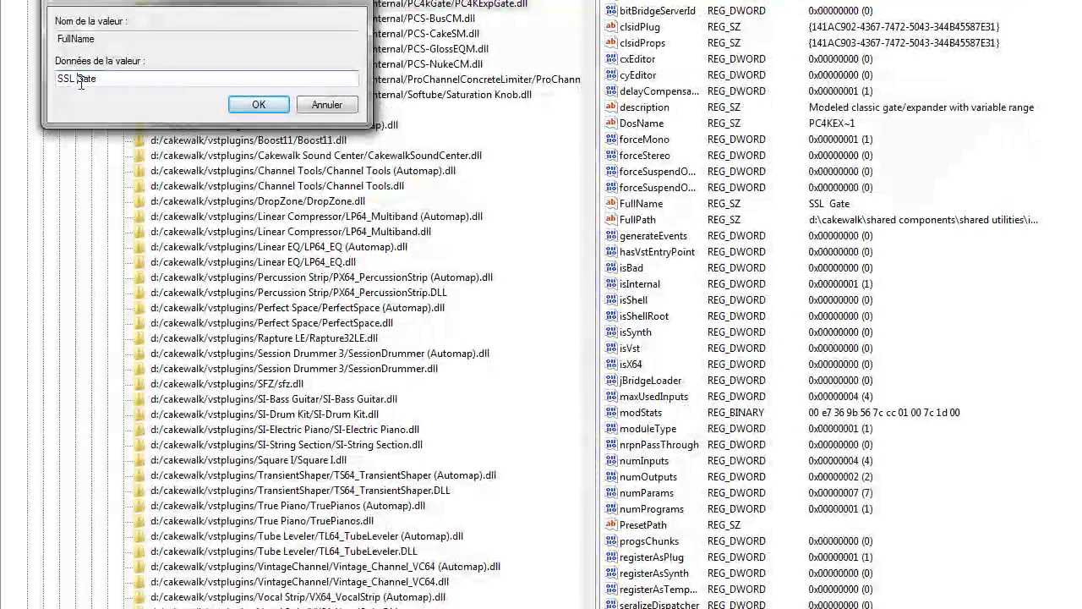
key("Return")
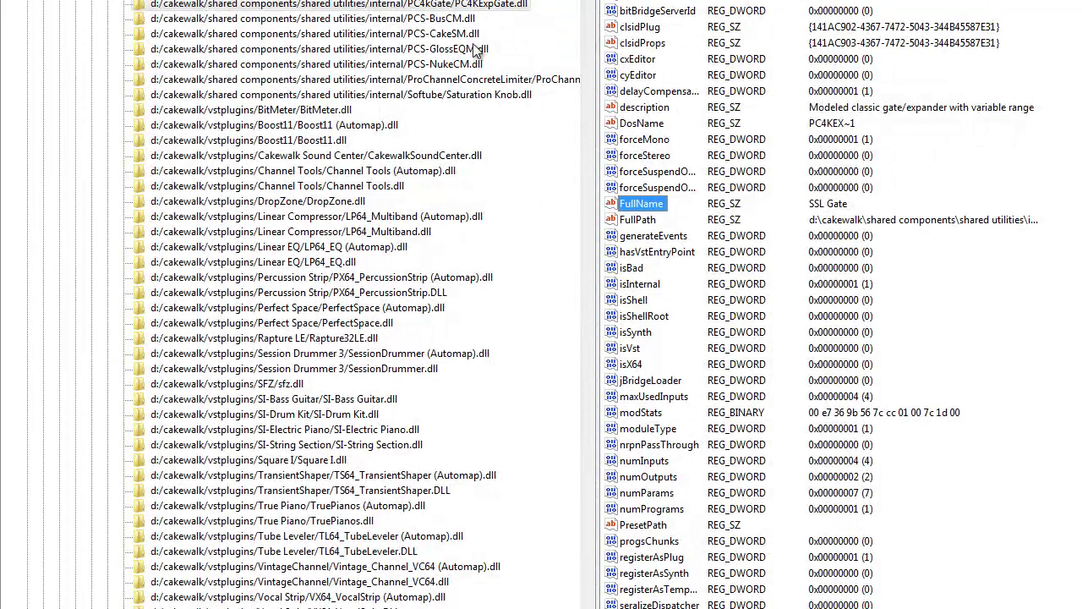
left_click(448, 19)
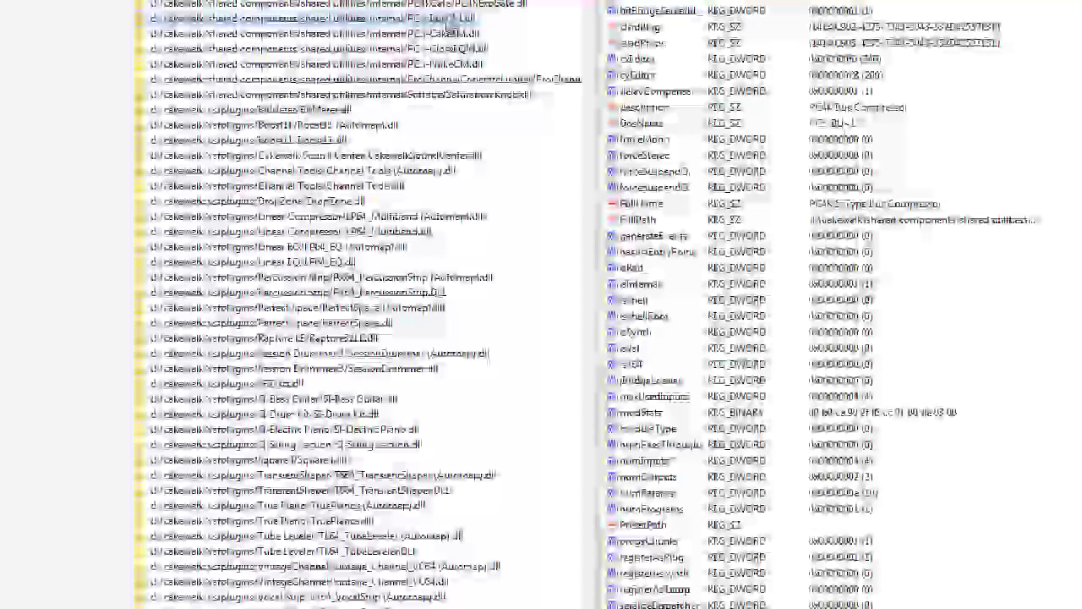
Step: Set the PCS-BusCM.dll FullName value to 'SSL Bus Comp'
double_click(615, 203)
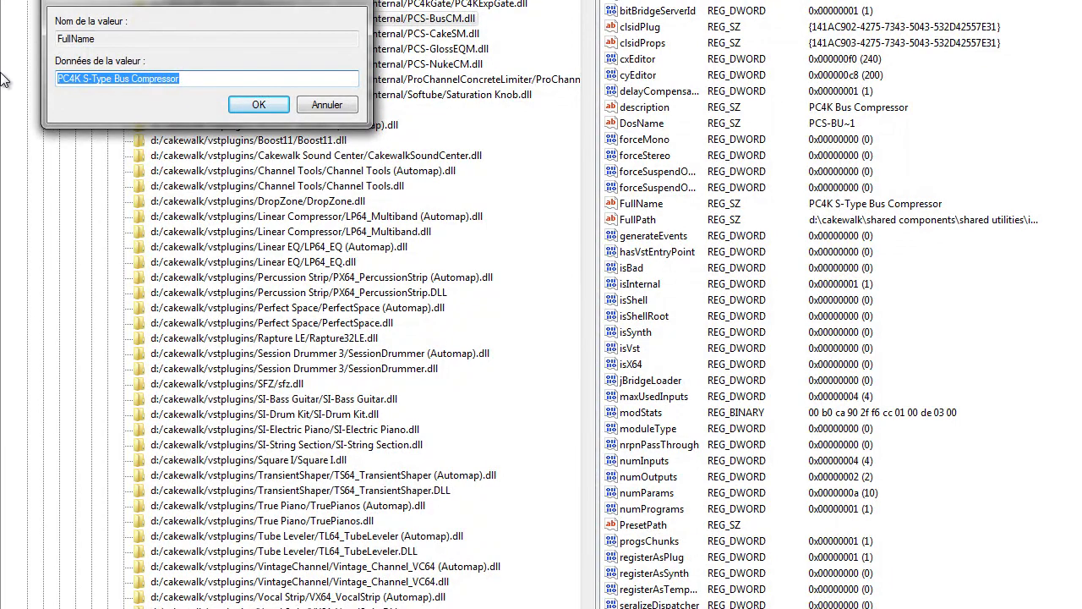
type("SSL ")
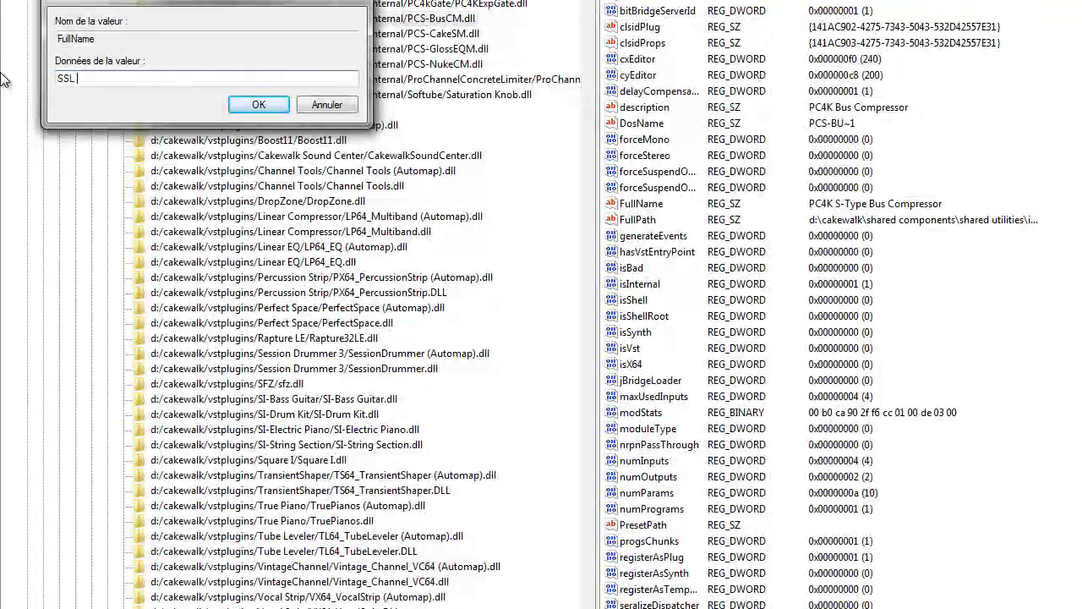
type("Bus Co")
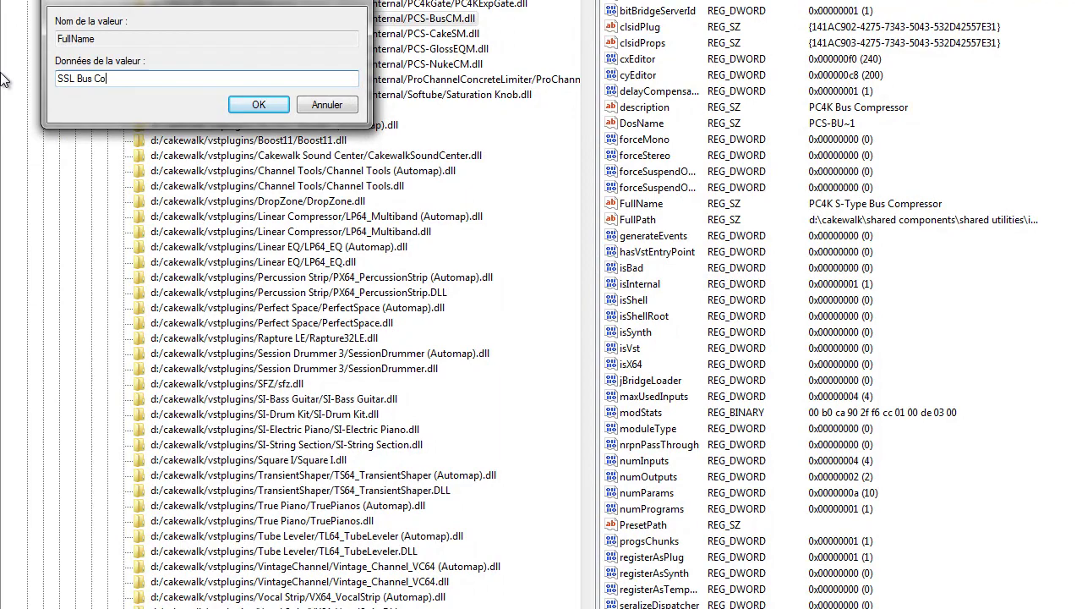
type("mp")
key("Return")
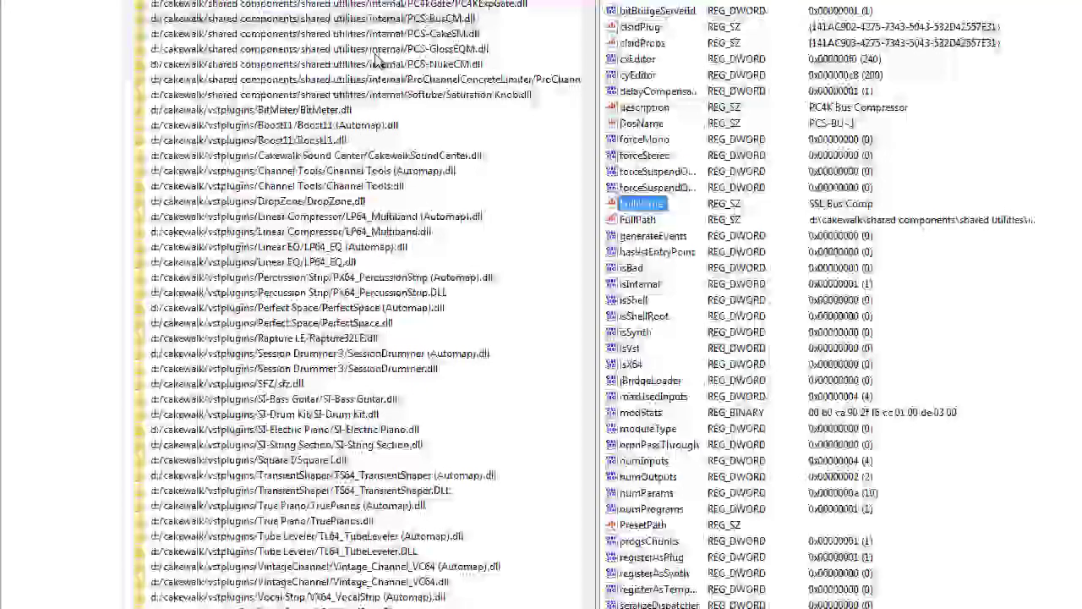
left_click(419, 35)
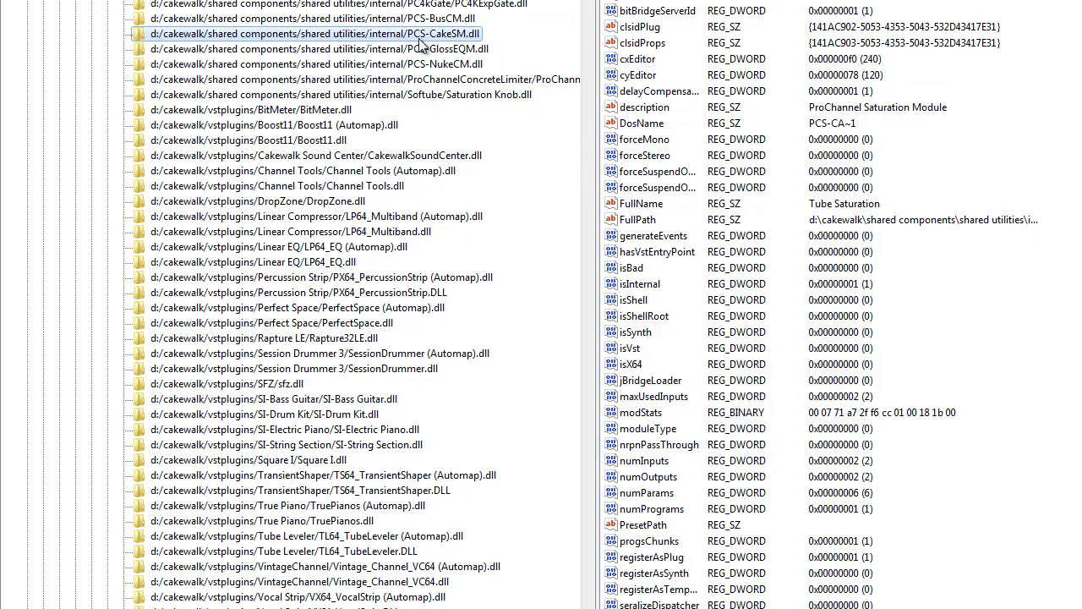
Step: Rename the PCS-NukeCM plugin's FullName from 'PC76 U-Type Compressor' to '1176'
left_click(419, 49)
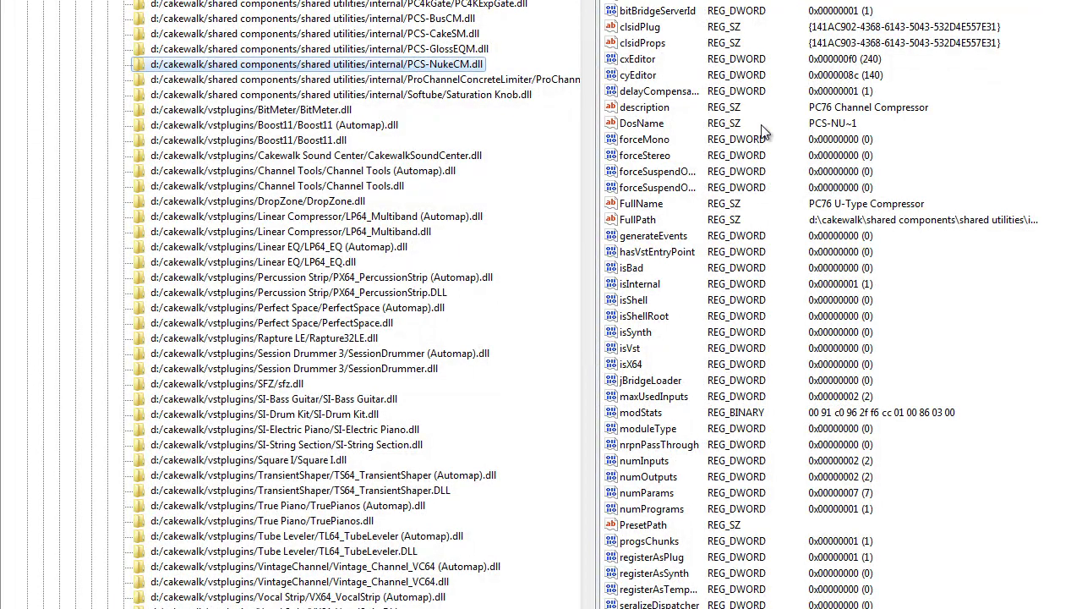
double_click(639, 204)
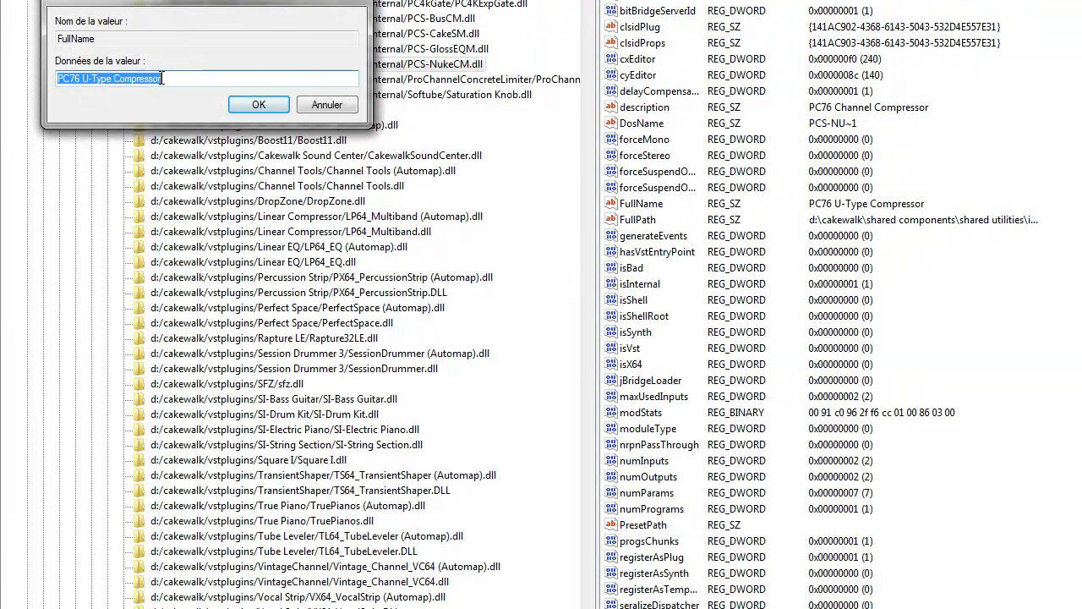
type("176")
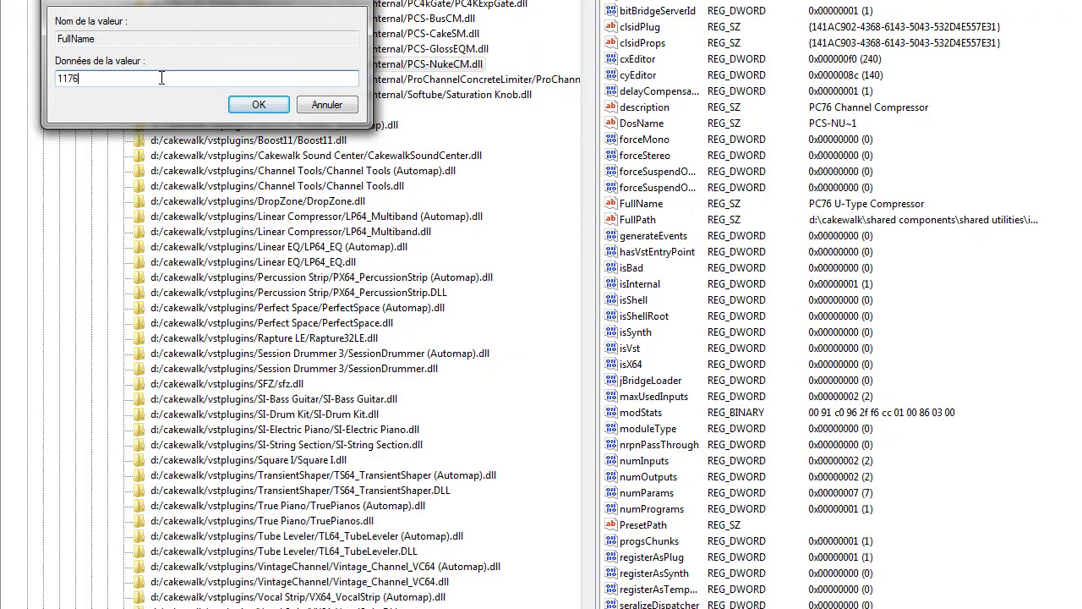
left_click(252, 104)
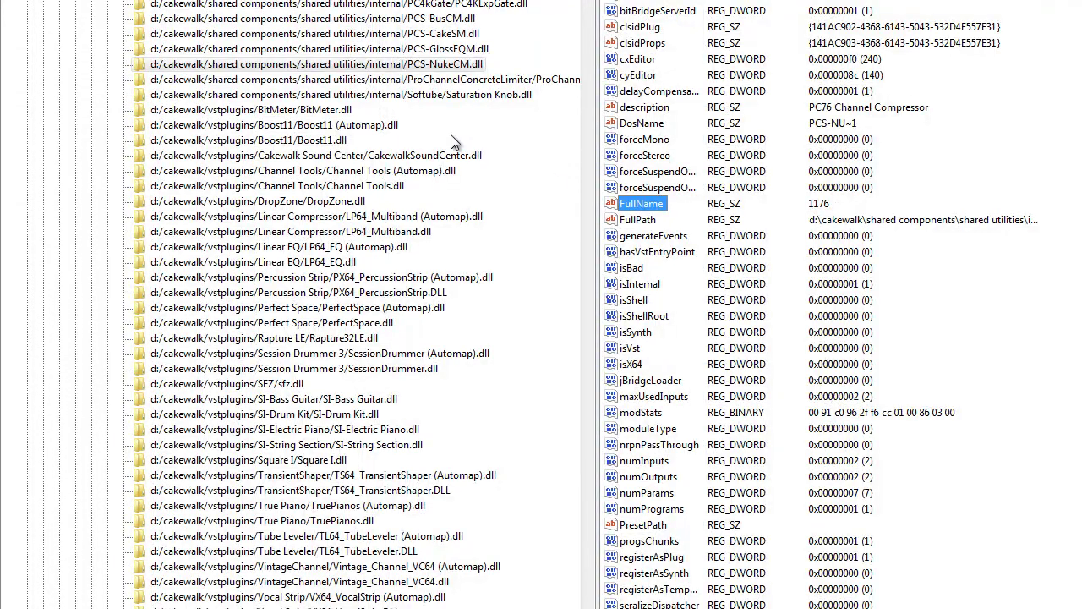
Step: Browse the Saturation Knob, Concrete Limiter and PC4KExpGate keys to check their values
left_click(393, 95)
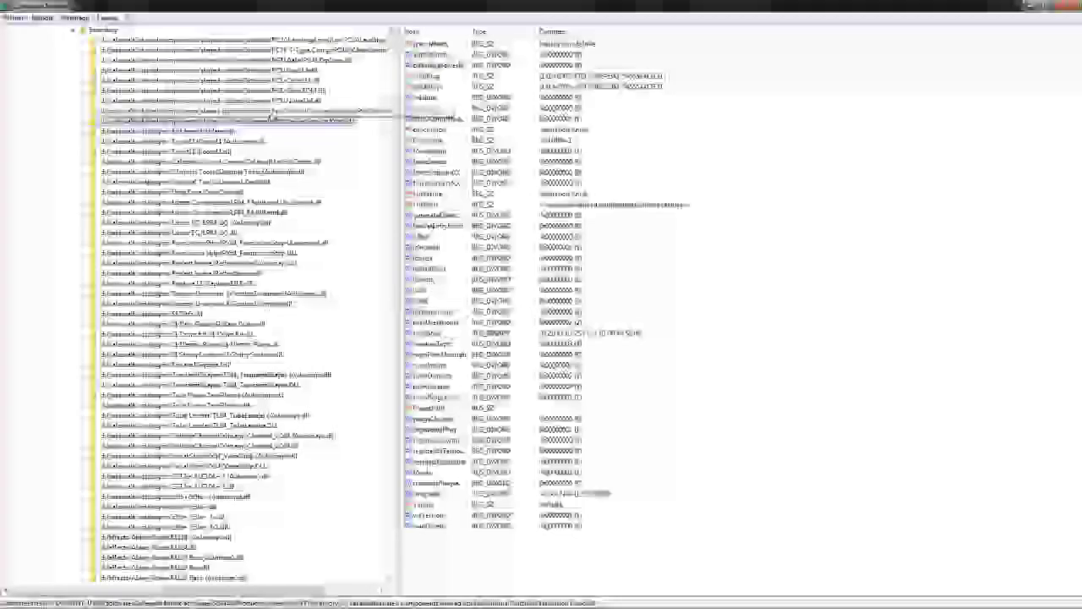
left_click(272, 112)
left_click(275, 123)
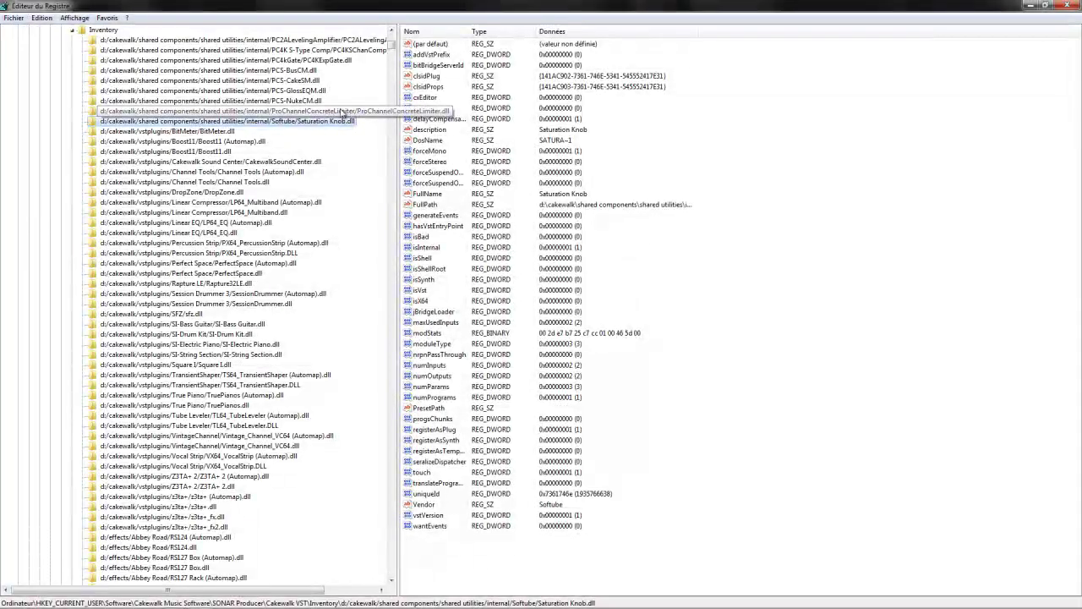
left_click(301, 63)
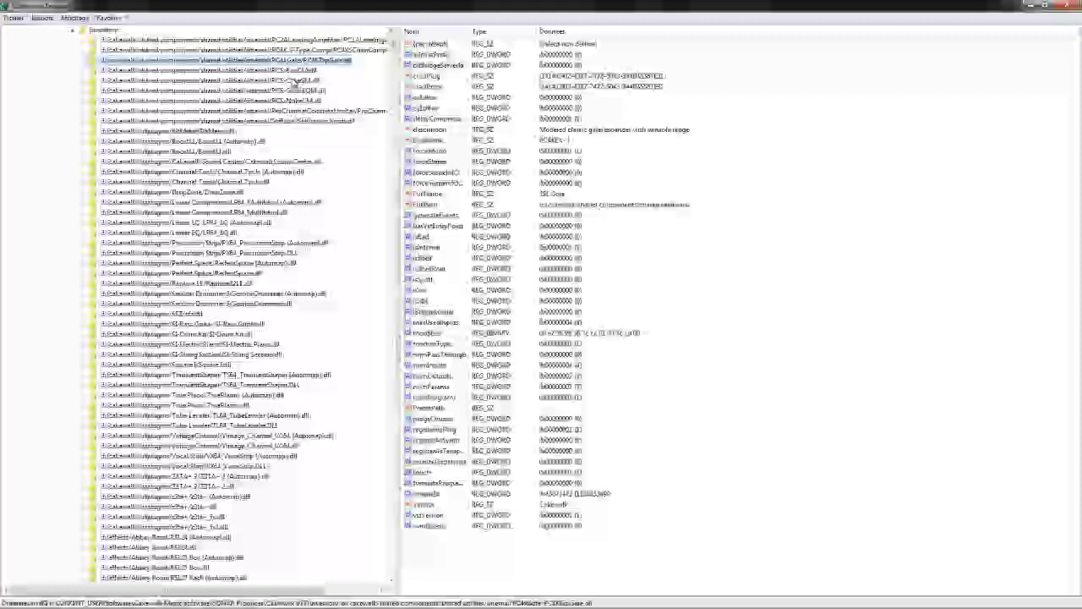
Step: Review the LP64_EQ (Automap) entry and the Inventory list, then minimize the Registry Editor
left_click(254, 222)
scroll(249, 242, "down", 12)
scroll(252, 247, "down", 5)
scroll(252, 247, "down", 10)
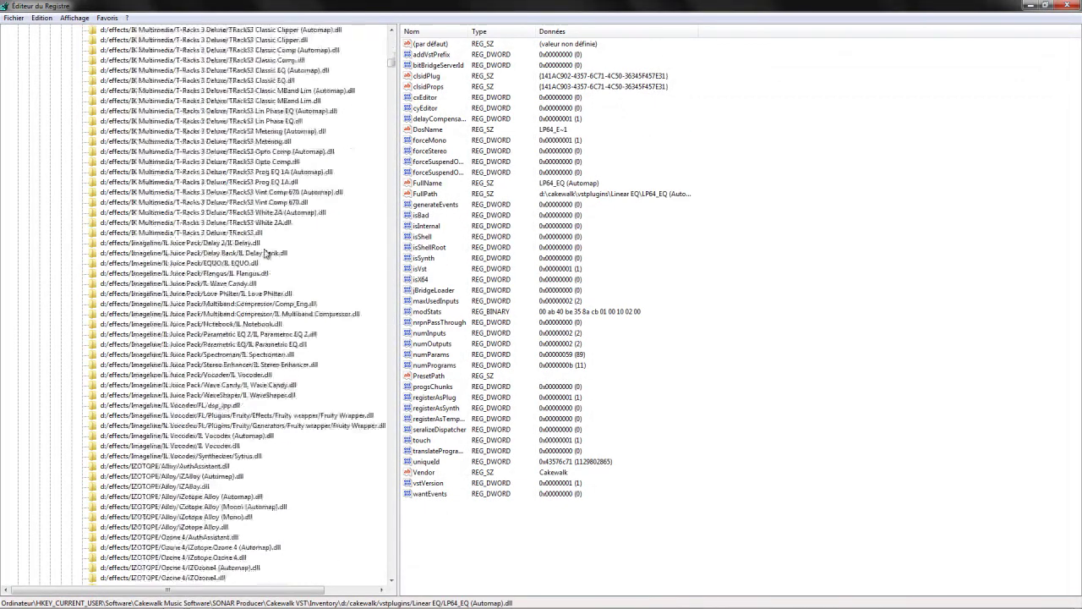
scroll(252, 247, "down", 10)
scroll(245, 262, "down", 10)
scroll(229, 294, "down", 10)
scroll(227, 294, "up", 10)
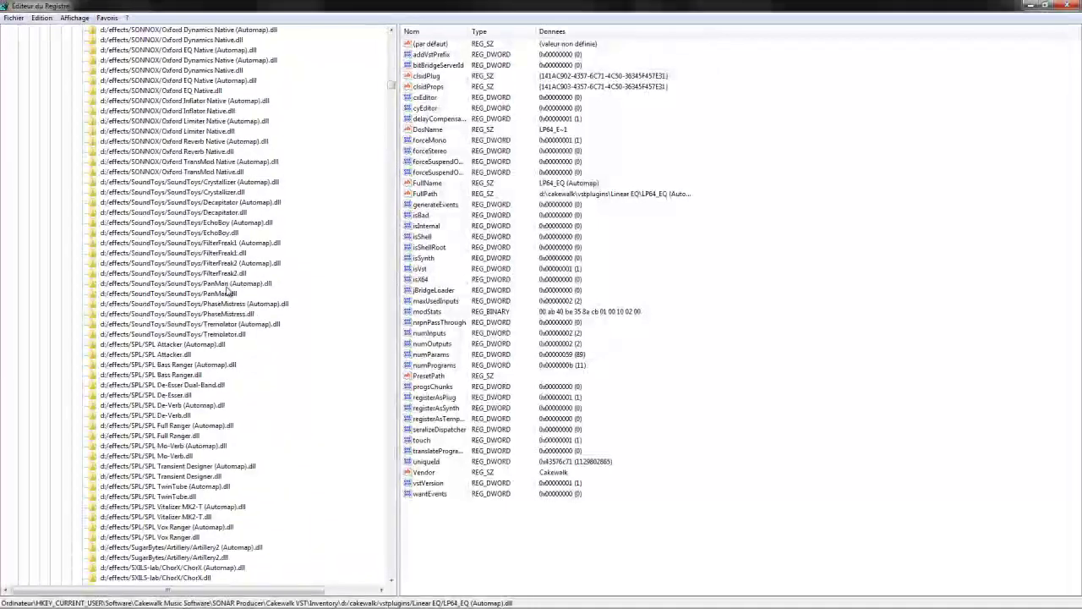
scroll(226, 293, "up", 6)
scroll(227, 294, "up", 6)
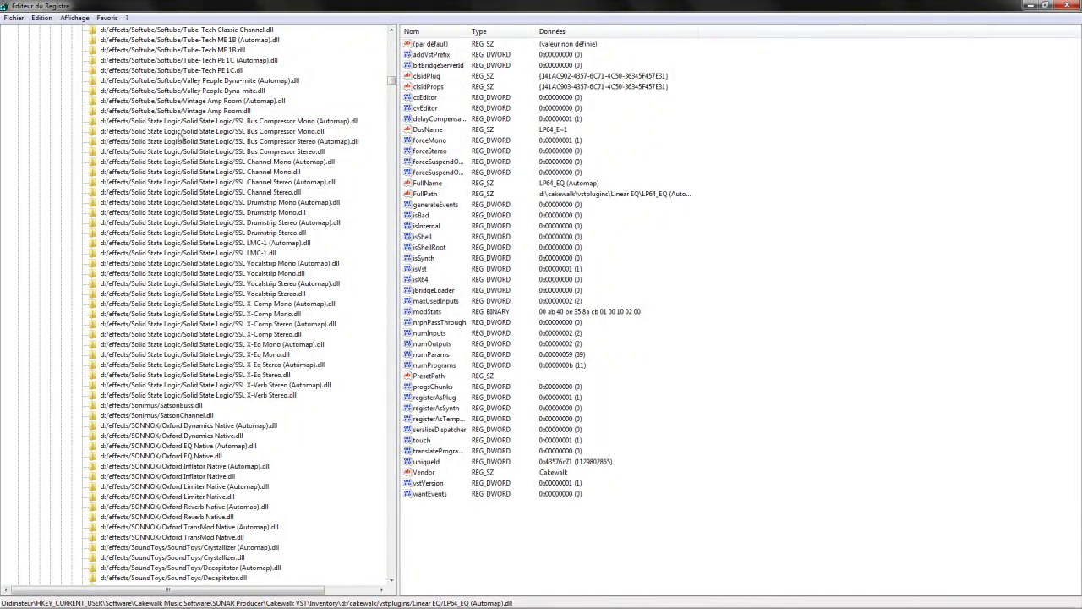
scroll(235, 233, "down", 13)
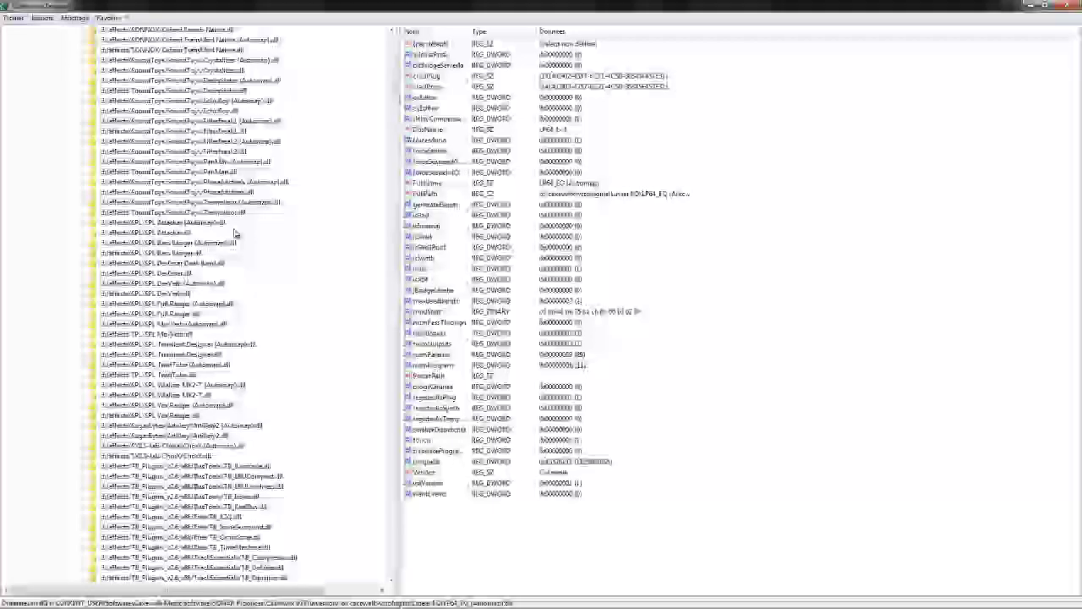
scroll(235, 232, "down", 7)
scroll(235, 232, "down", 10)
scroll(236, 232, "down", 10)
scroll(235, 232, "down", 10)
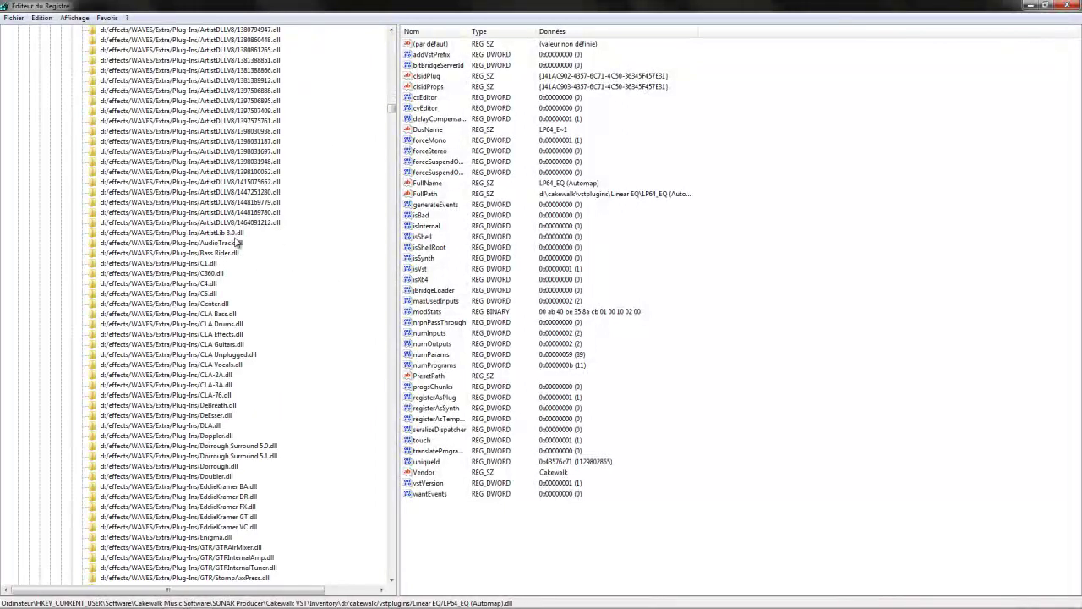
scroll(236, 243, "up", 10)
scroll(236, 243, "up", 8)
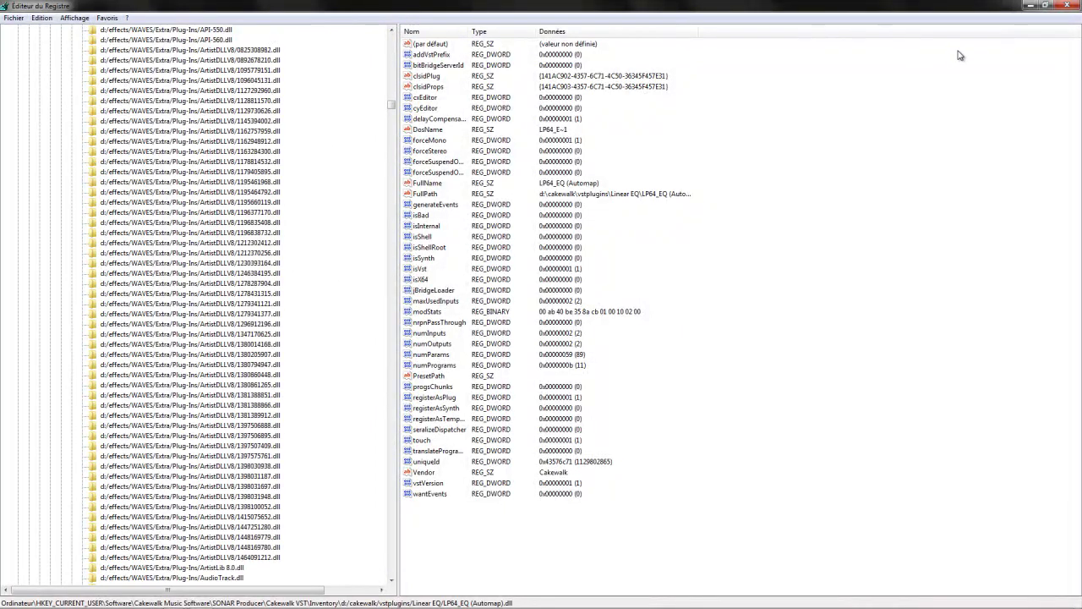
left_click(1029, 12)
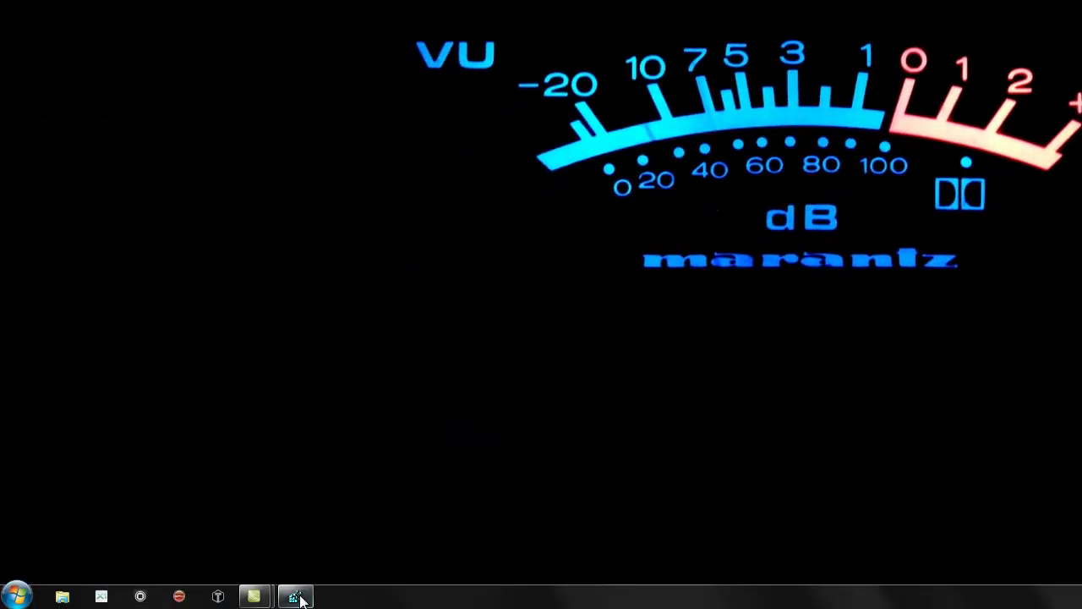
Step: Launch SONAR X1 Producer and create a new project named klk
left_click(100, 596)
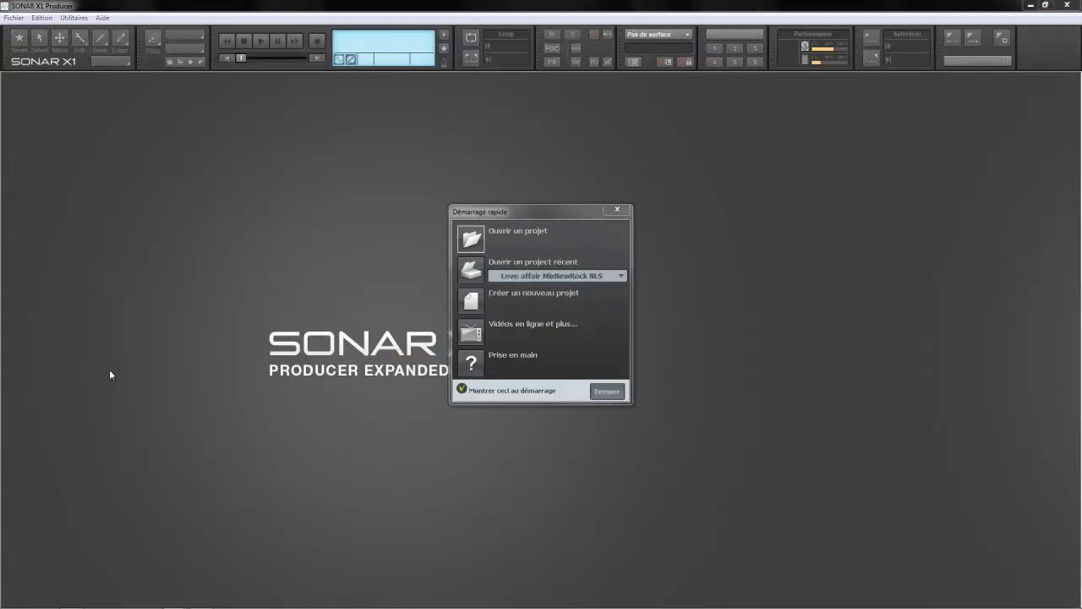
left_click(467, 304)
type("klk")
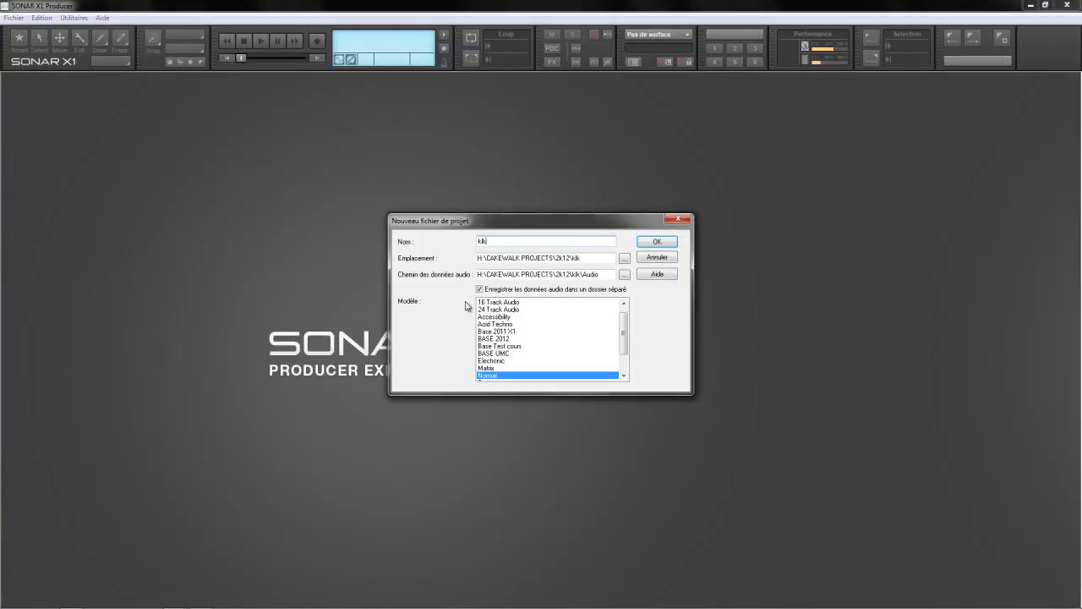
key("Return")
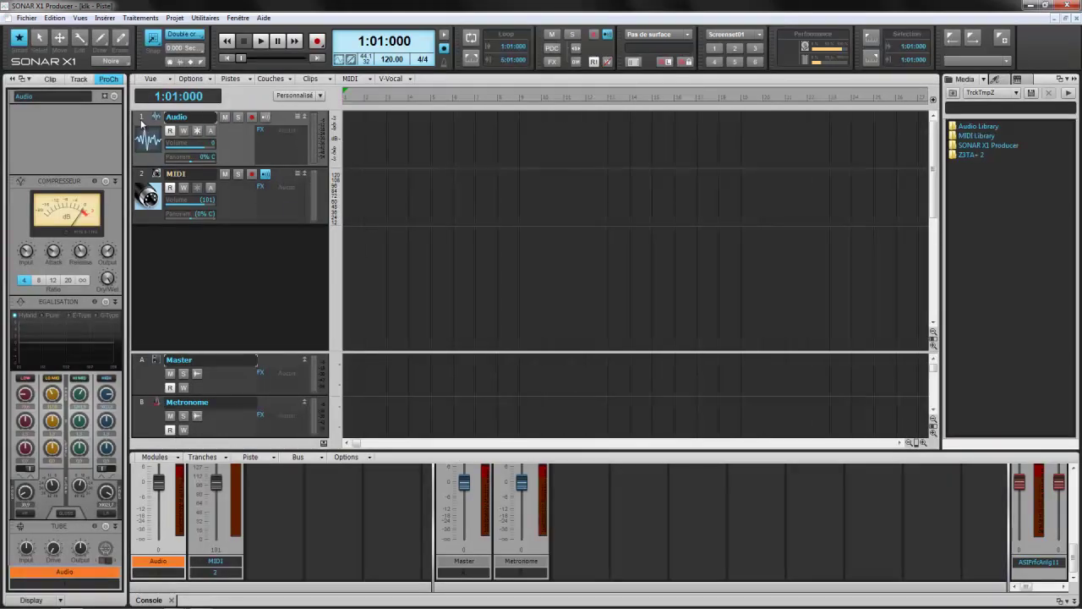
Step: Swap the Audio track's ProChannel compressor to SSL Bus Comp, then to the 1176 module
right_click(47, 132)
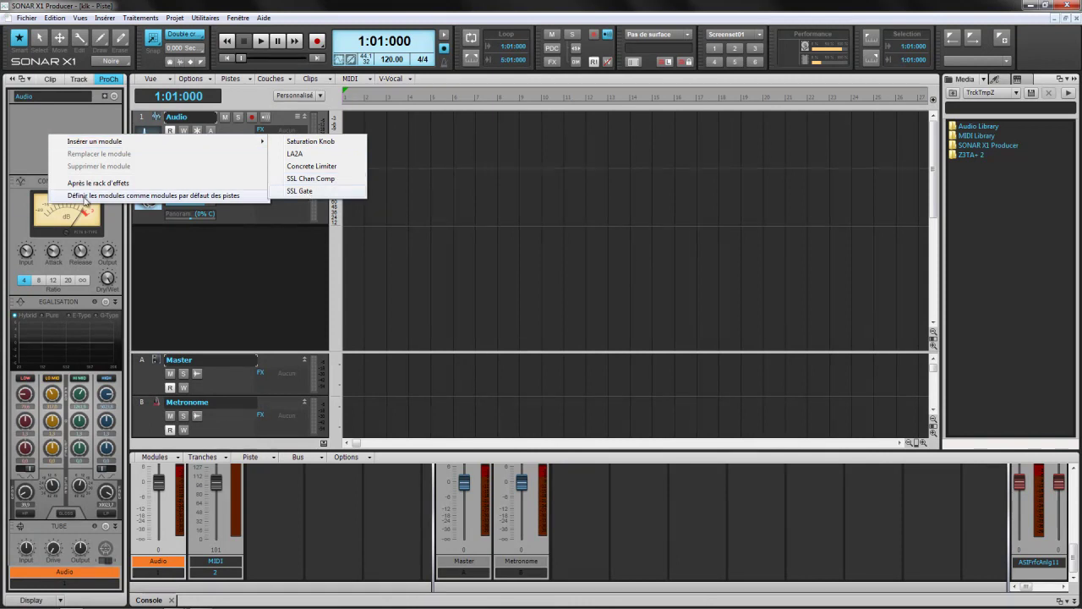
left_click(36, 190)
right_click(36, 188)
mouse_move(85, 205)
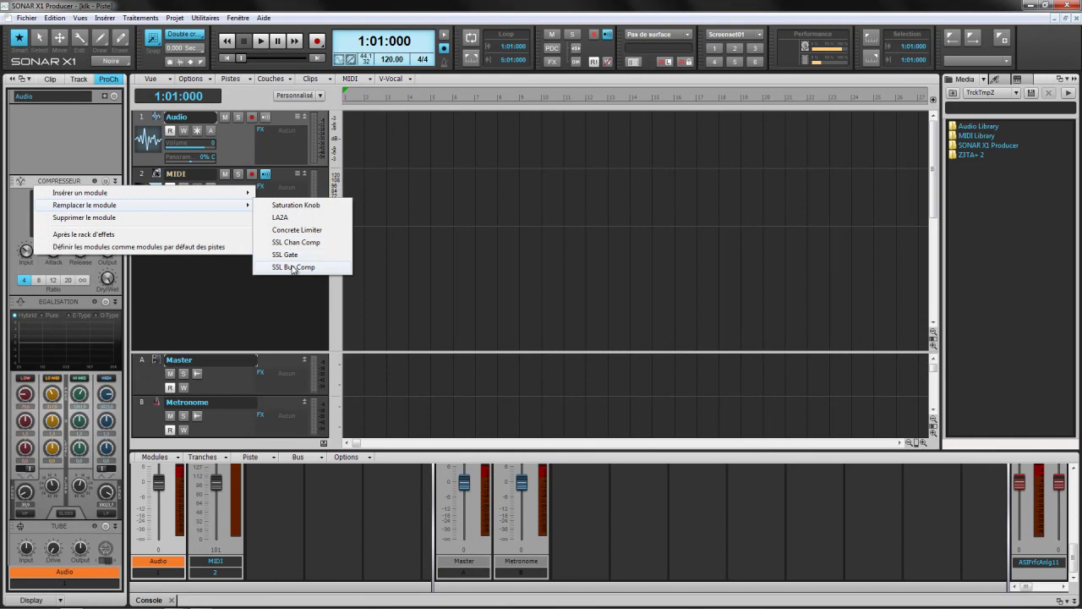
left_click(291, 266)
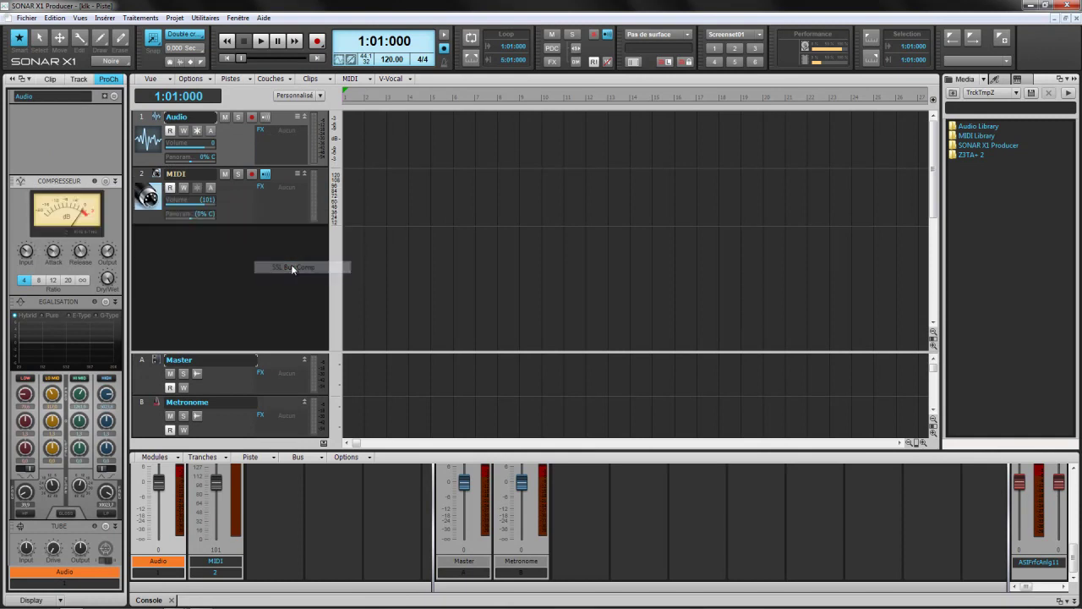
right_click(59, 187)
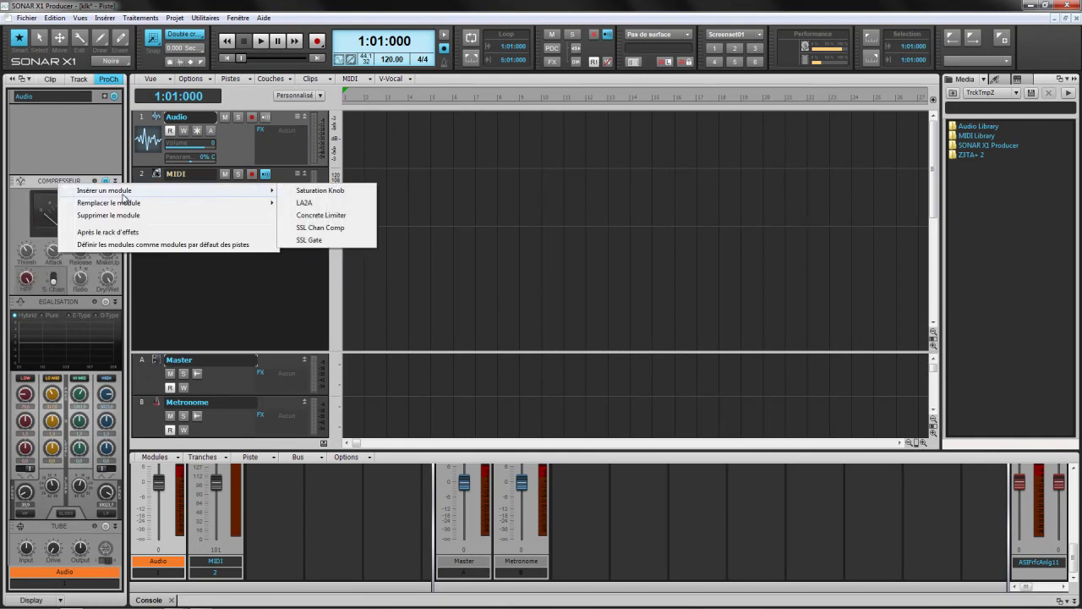
mouse_move(108, 203)
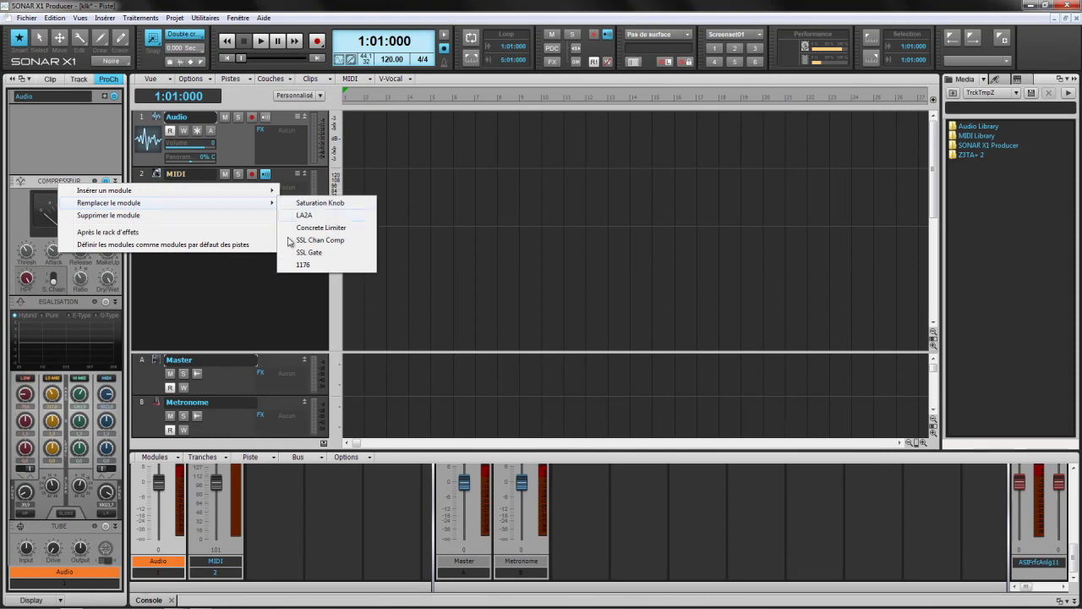
left_click(305, 267)
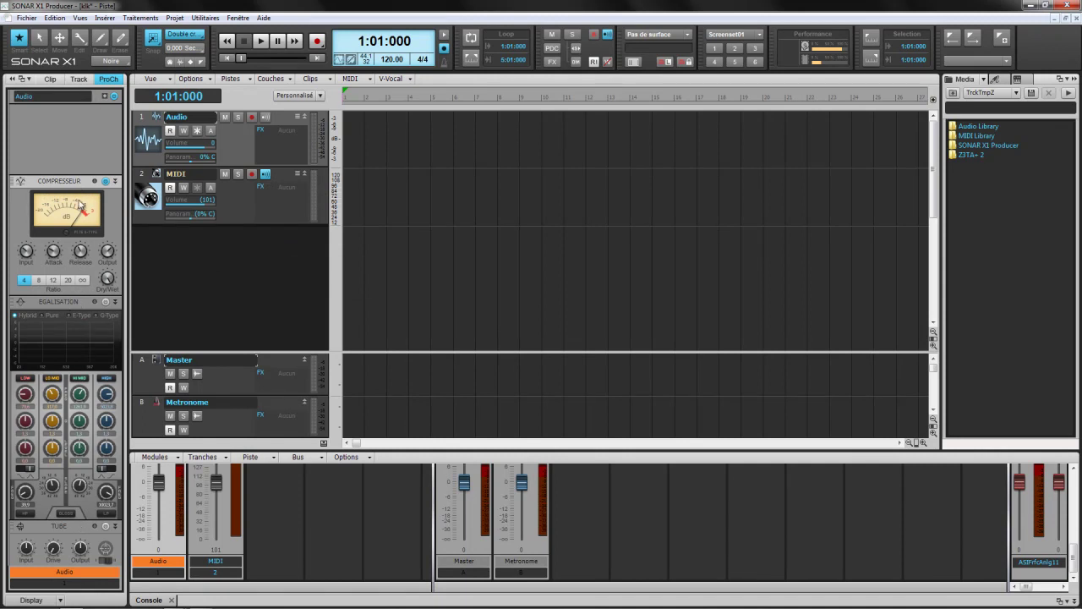
Step: Collapse the Compresseur and Egalisation modules, insert LA2A at the top, then add SSL Chan Comp
left_click(114, 182)
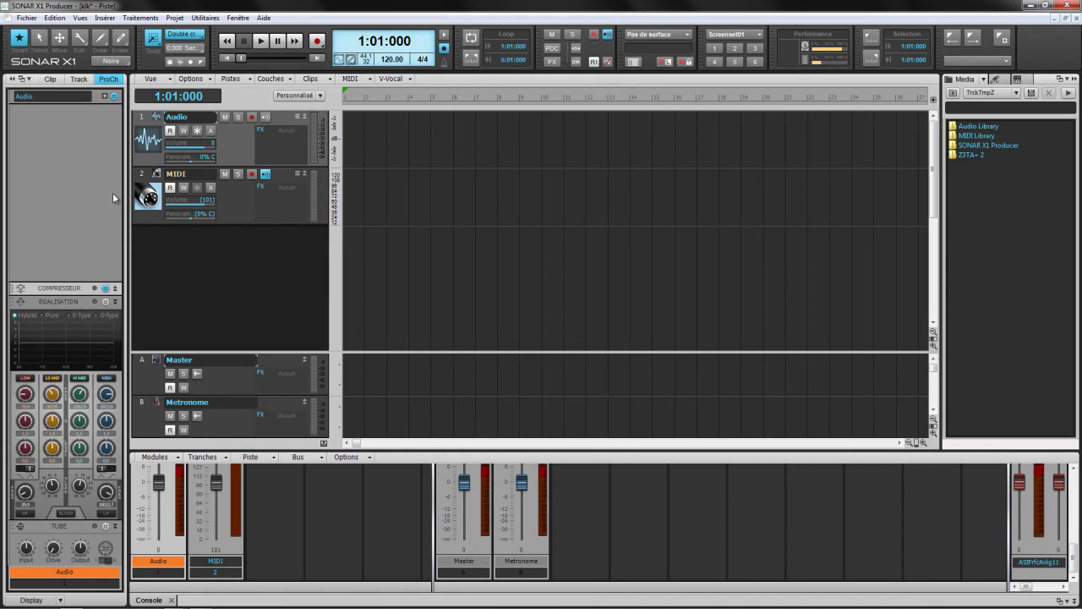
left_click(116, 301)
right_click(35, 192)
mouse_move(82, 201)
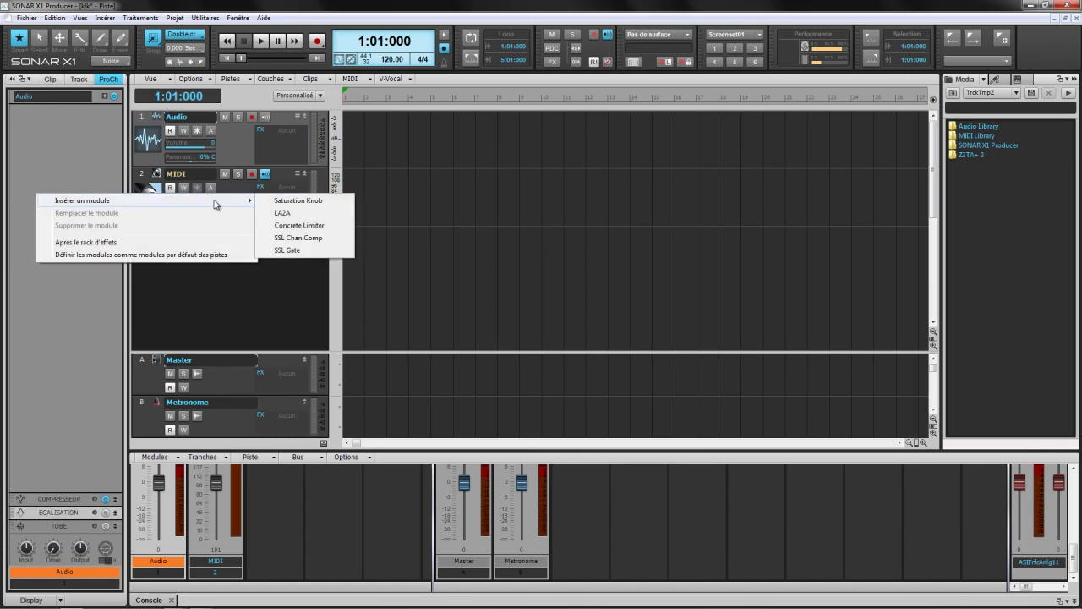
left_click(293, 216)
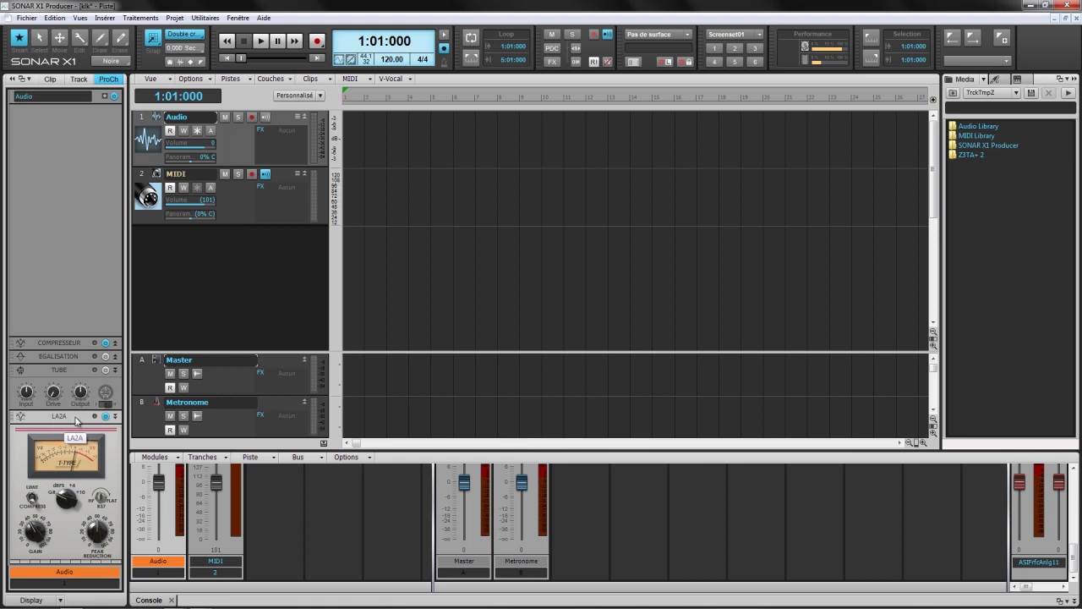
left_click_drag(78, 419, 73, 292)
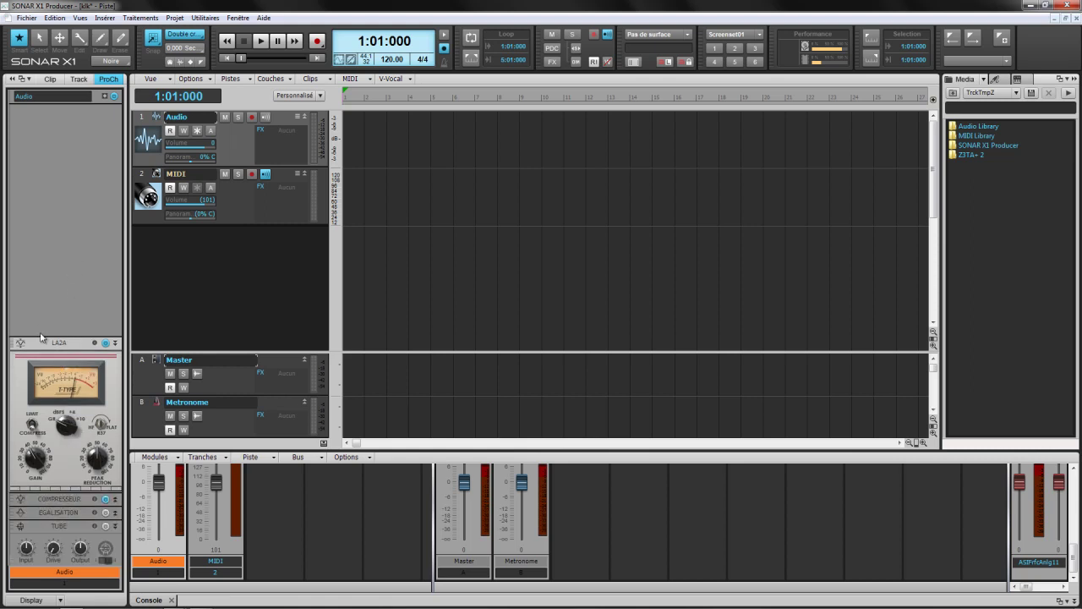
right_click(64, 225)
mouse_move(110, 230)
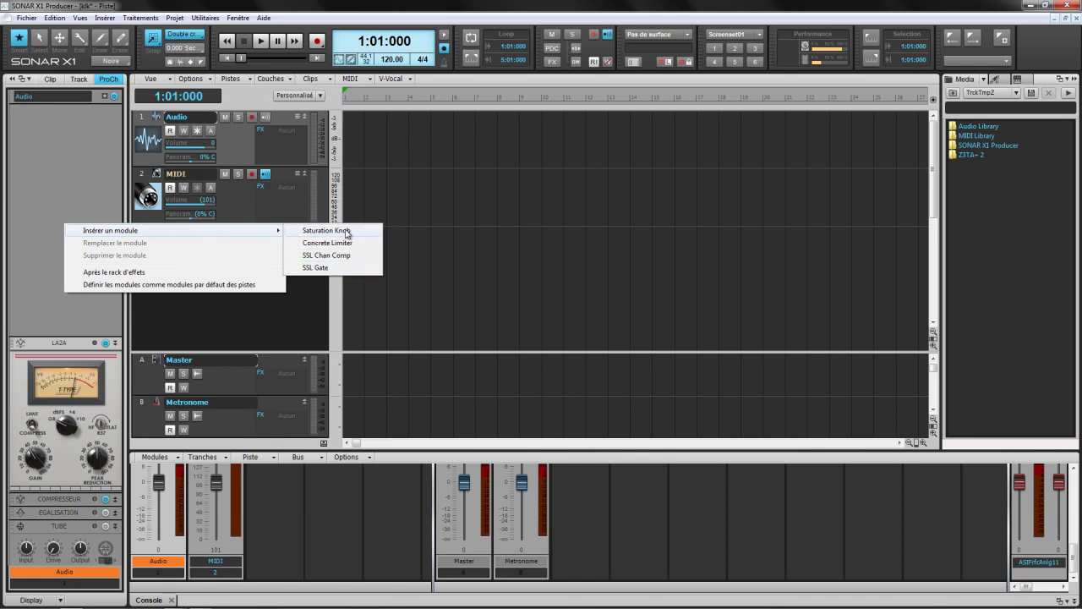
left_click(339, 256)
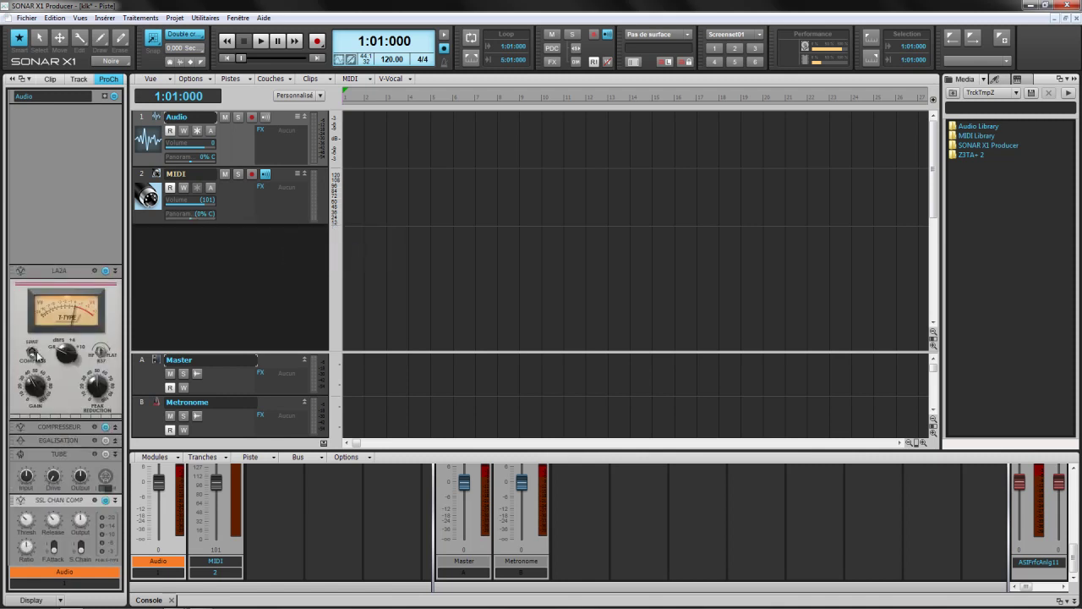
Step: Move the SSL Chan Comp module from the ProChannel's bottom to the top, above LA2A
left_click_drag(66, 496, 64, 253)
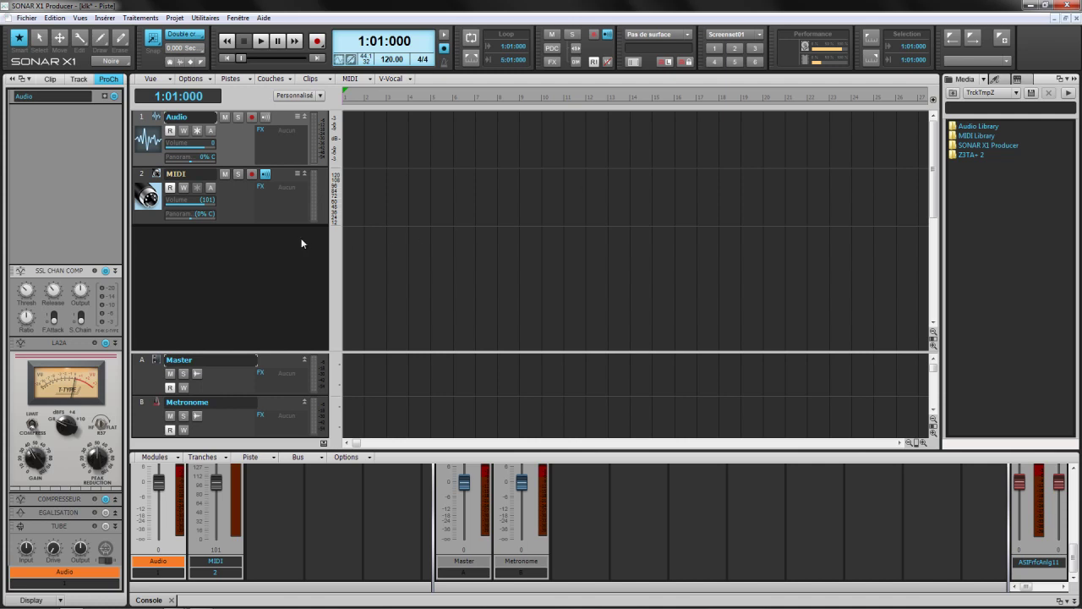
Step: Select the MIDI track so the inspector shows its settings and arpeggiator
left_click(238, 203)
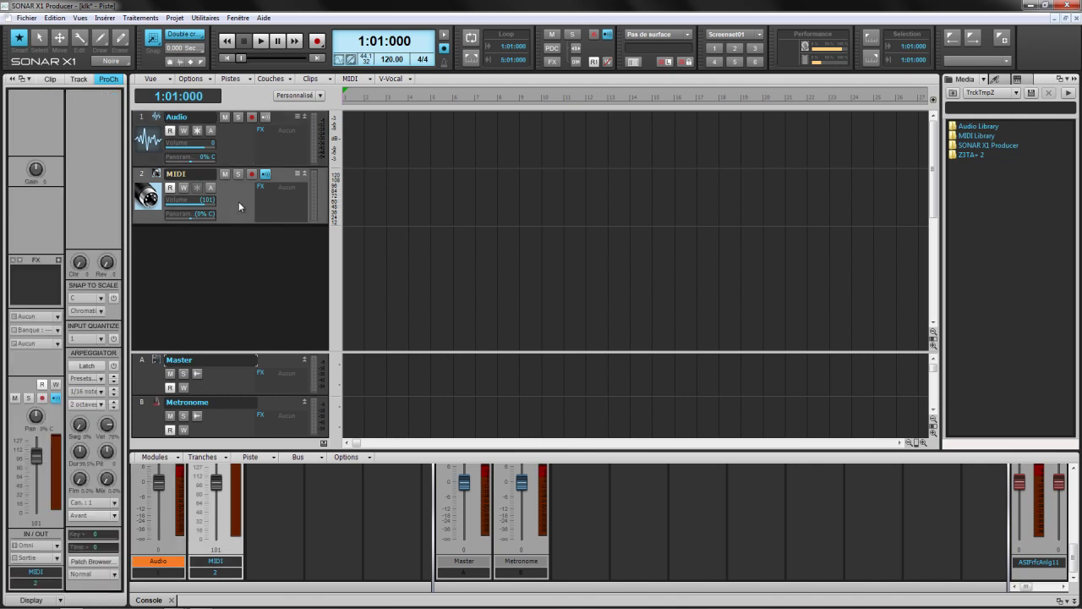